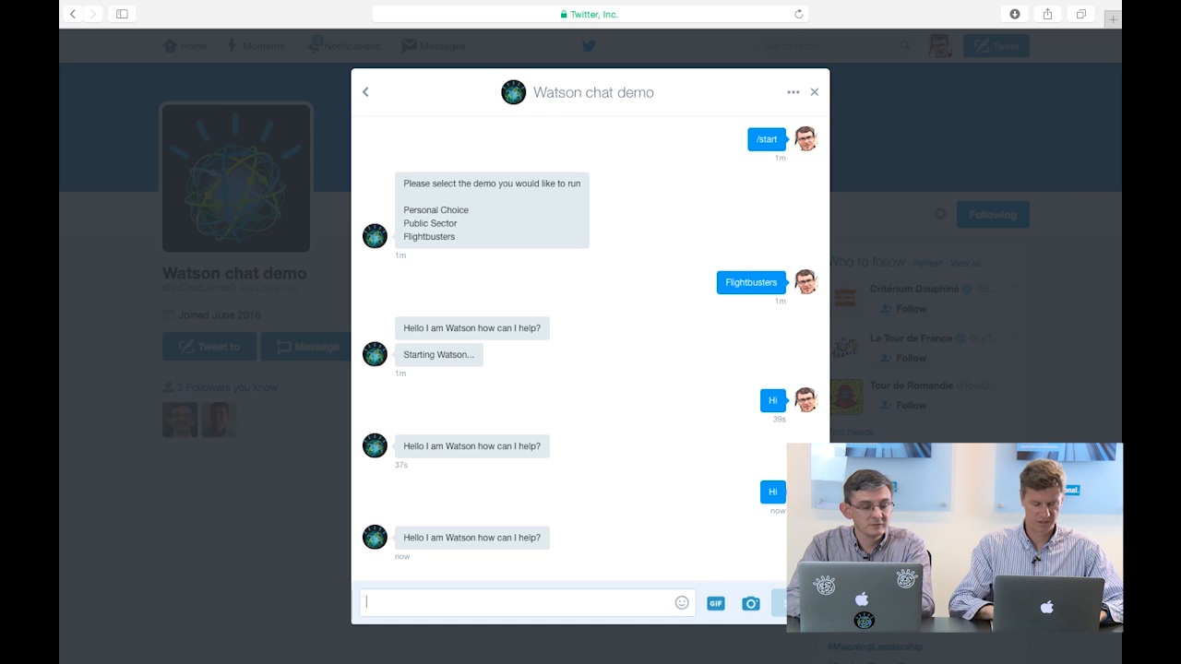
Play through the chatbot's joke by sending "tell me a joke", "who's there" and "watson who" in the Watson chat demo
{"action": "type", "text": "tell m"}
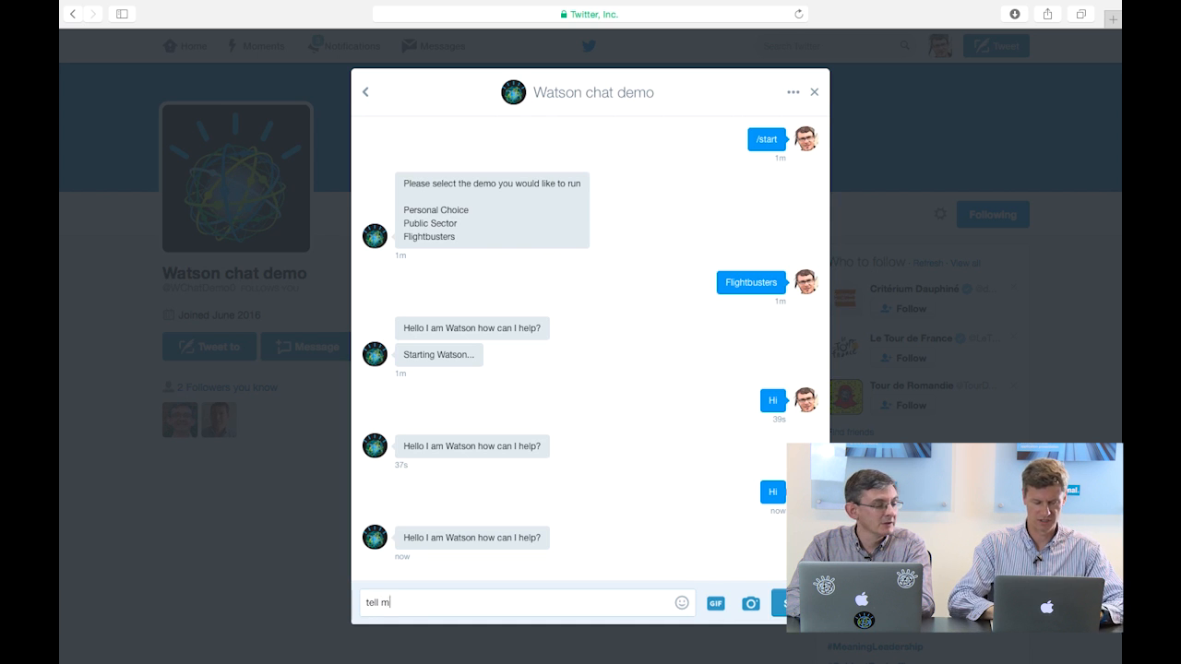
{"action": "type", "text": "eaa joke"}
{"action": "key", "text": "Return"}
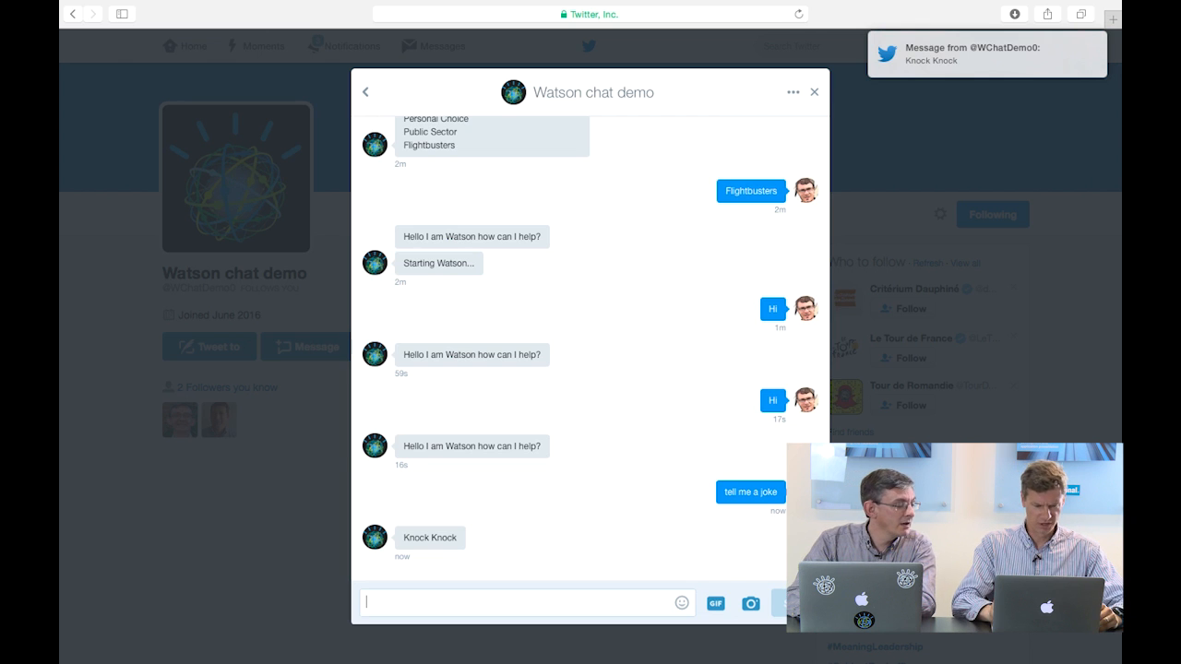
{"action": "type", "text": "who's there"}
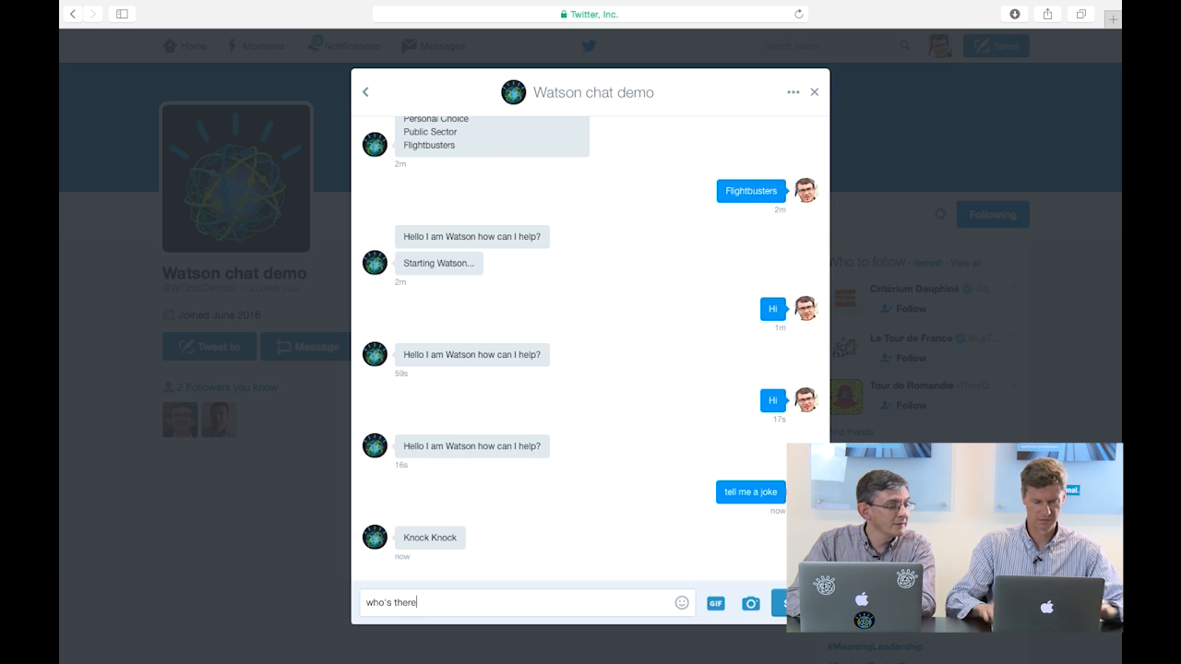
{"action": "key", "text": "Return"}
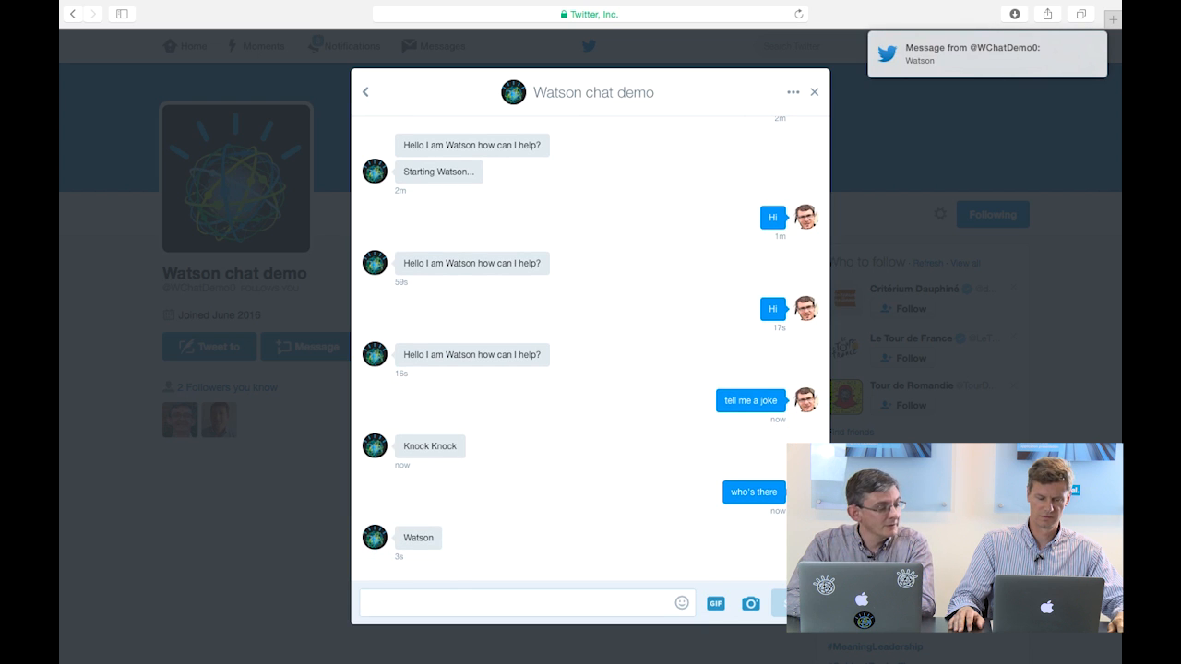
{"action": "type", "text": "watson who"}
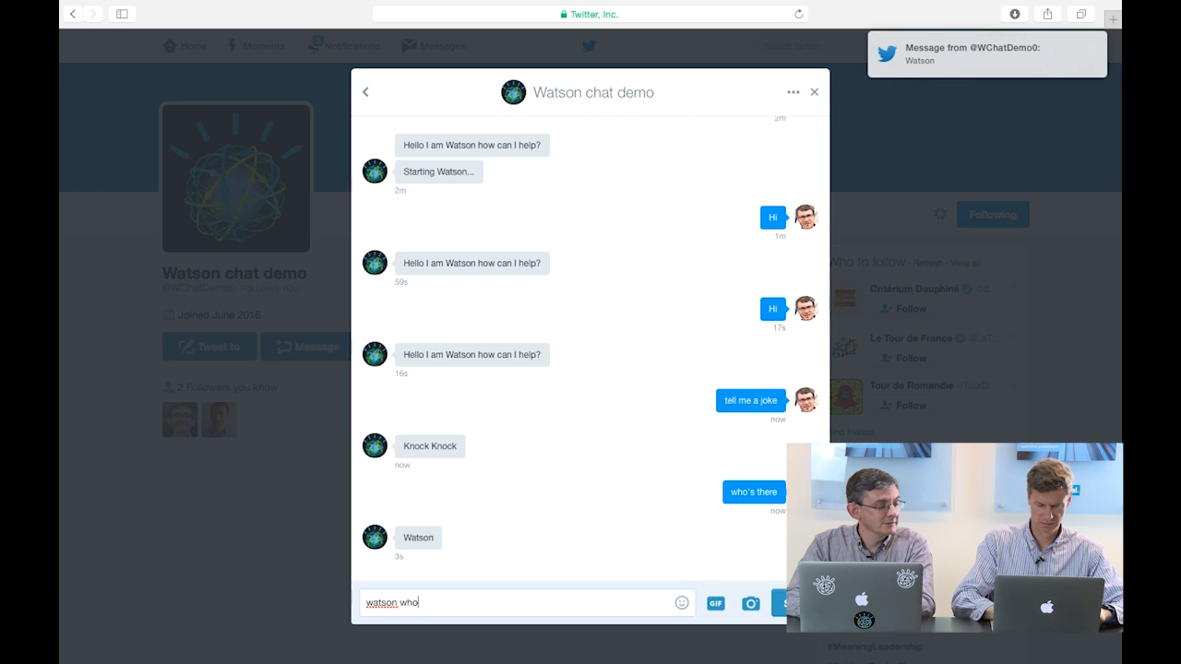
{"action": "key", "text": "Return"}
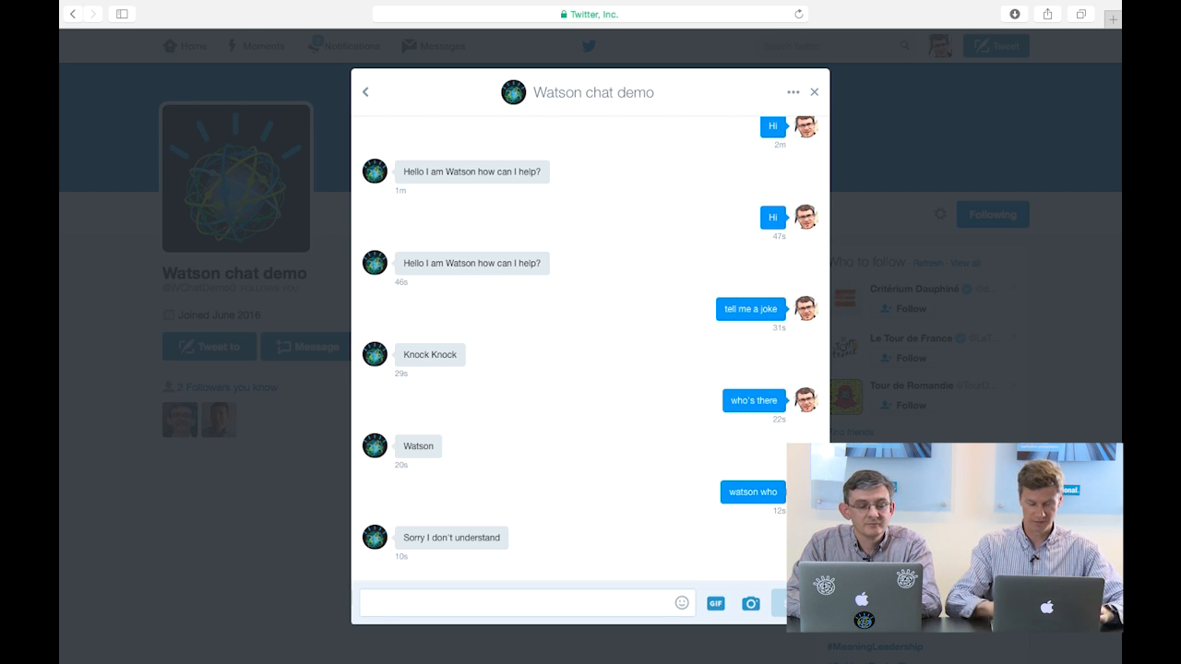
Send the flight request "i want a book flight" to the Watson chat demo
{"action": "type", "text": "i wan"}
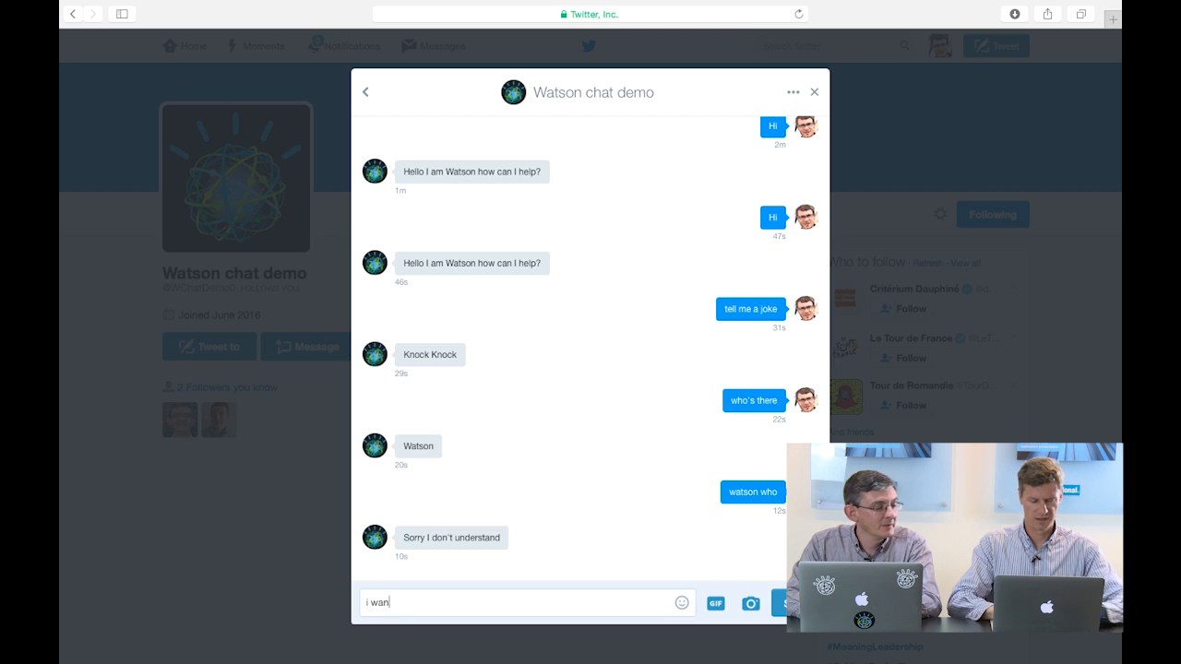
{"action": "type", "text": "t a b"}
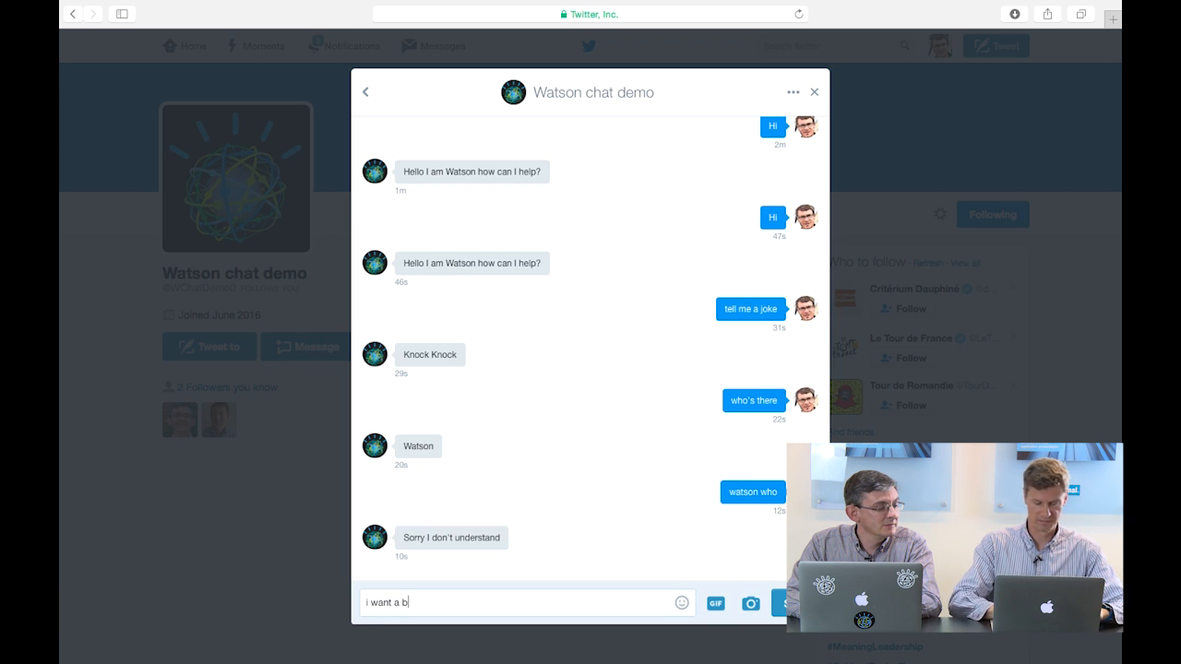
{"action": "type", "text": "ook flight"}
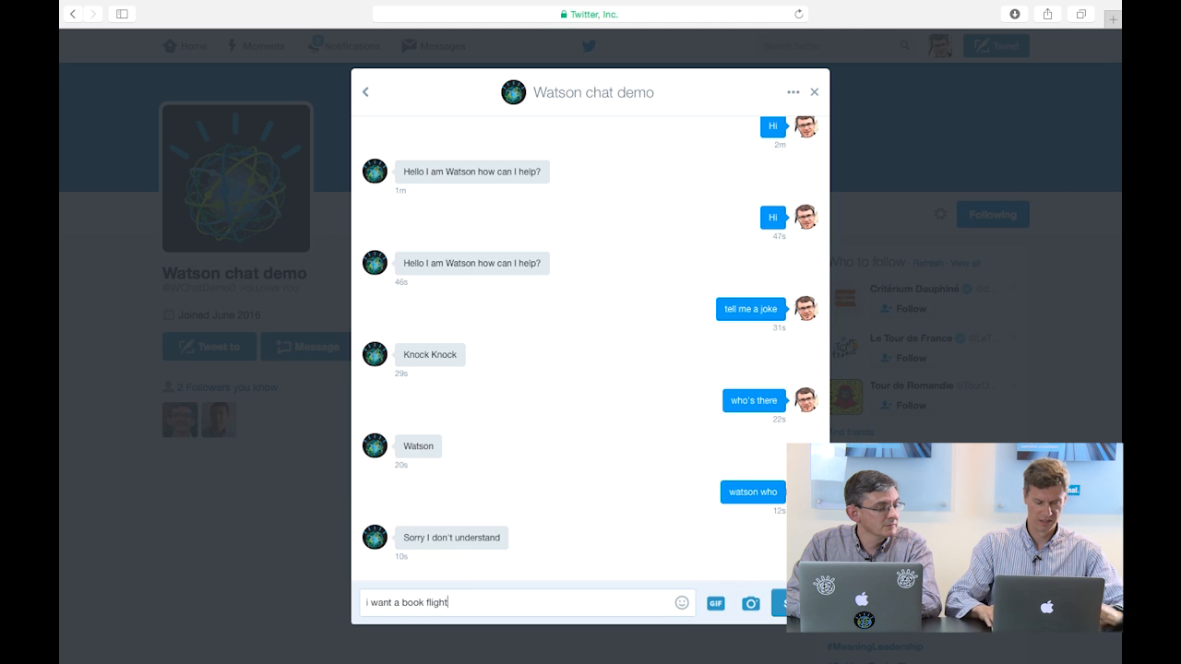
{"action": "key", "text": "Return"}
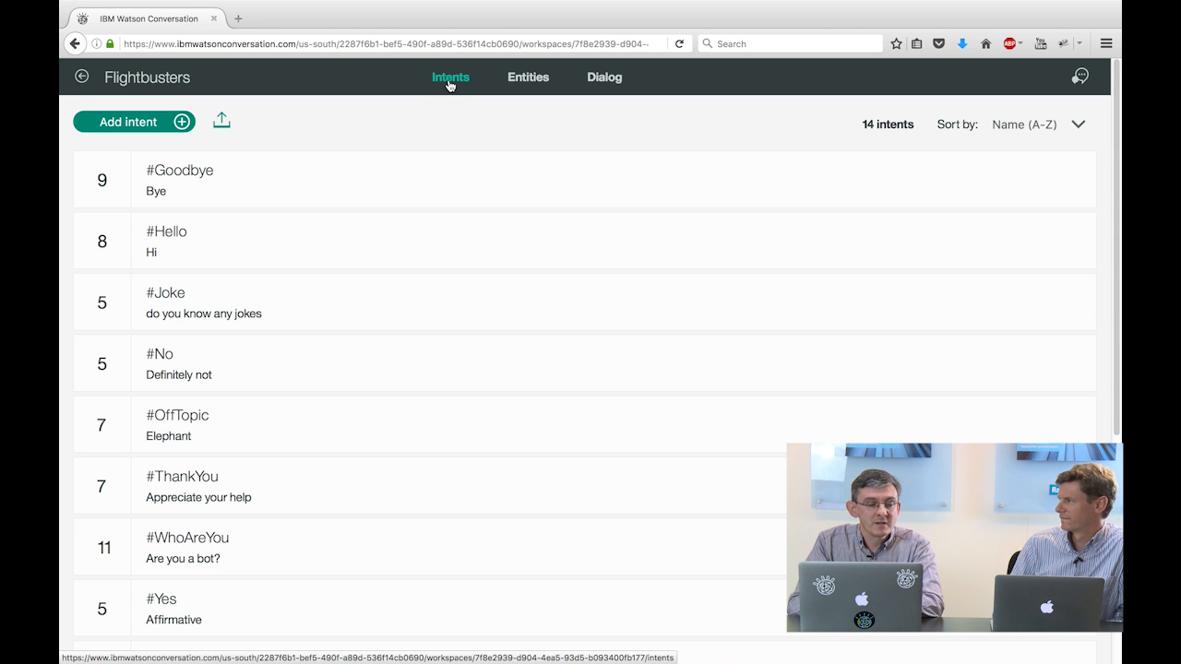
In the Flightbusters workspace of IBM Watson Conversation, show the #Hello intent's examples and test the service with "Good evening"
{"action": "left_click", "coordinate": [181, 237]}
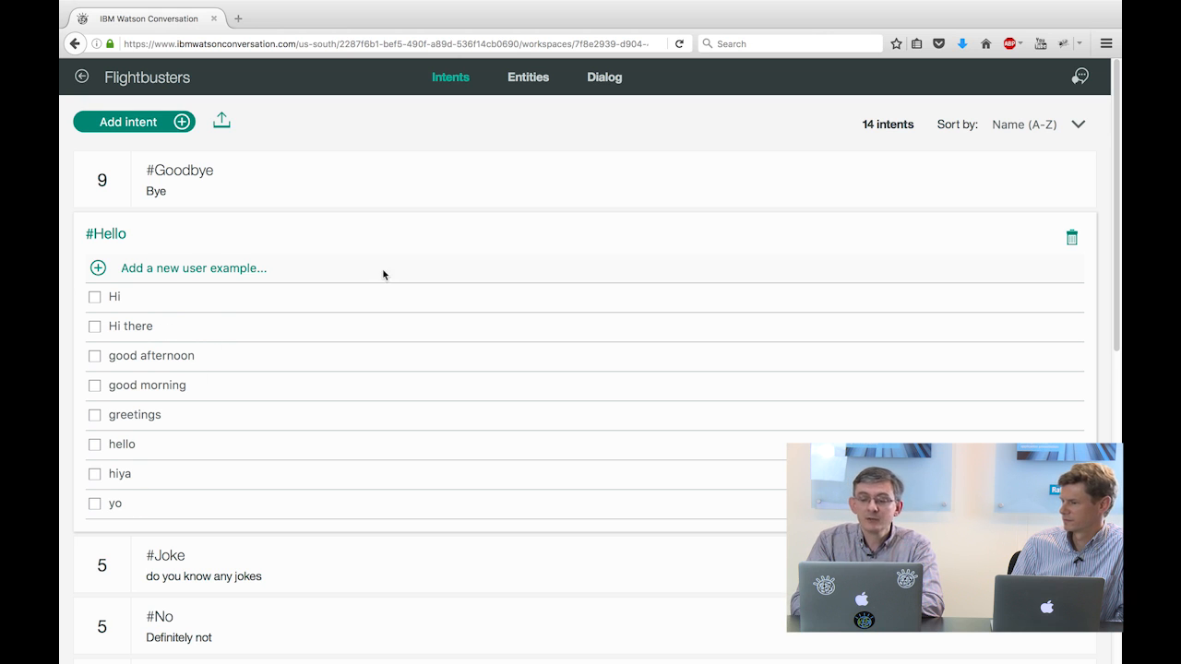
{"action": "left_click", "coordinate": [1081, 77]}
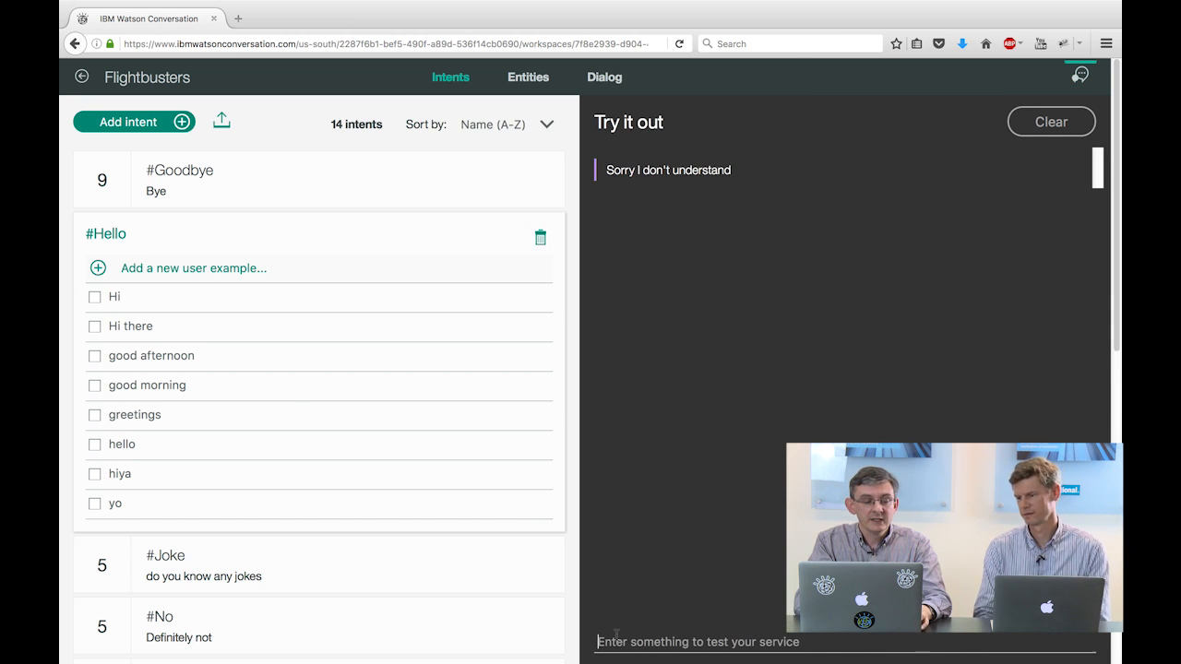
{"action": "type", "text": "Good e"}
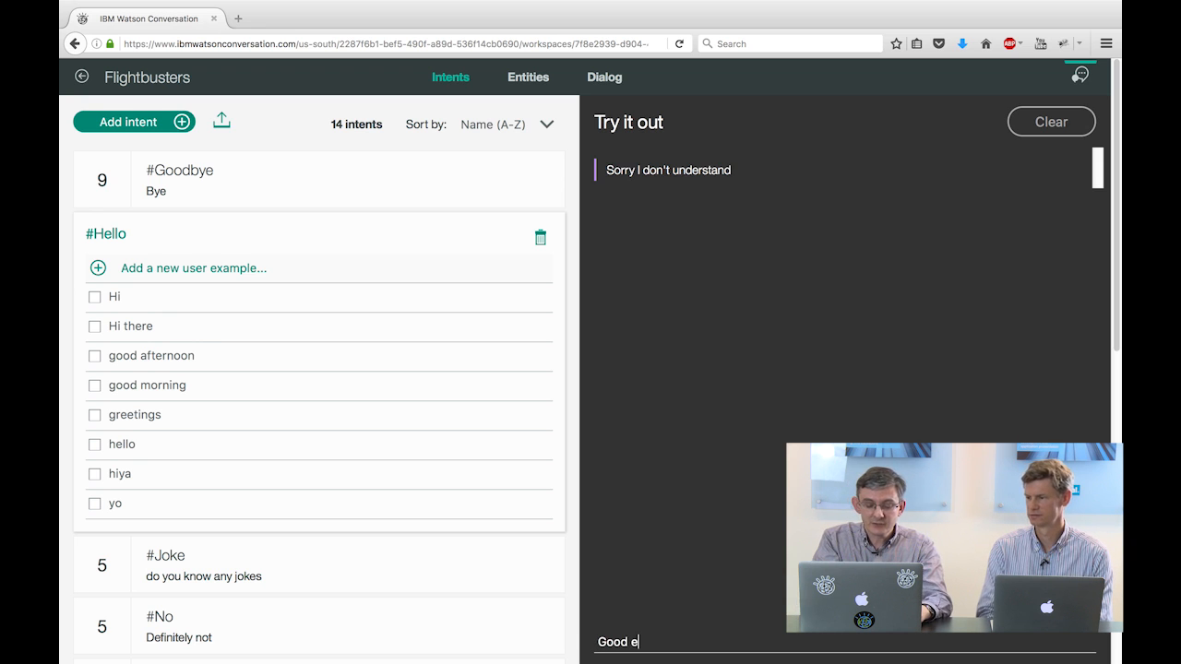
{"action": "type", "text": "vening"}
{"action": "key", "text": "Return"}
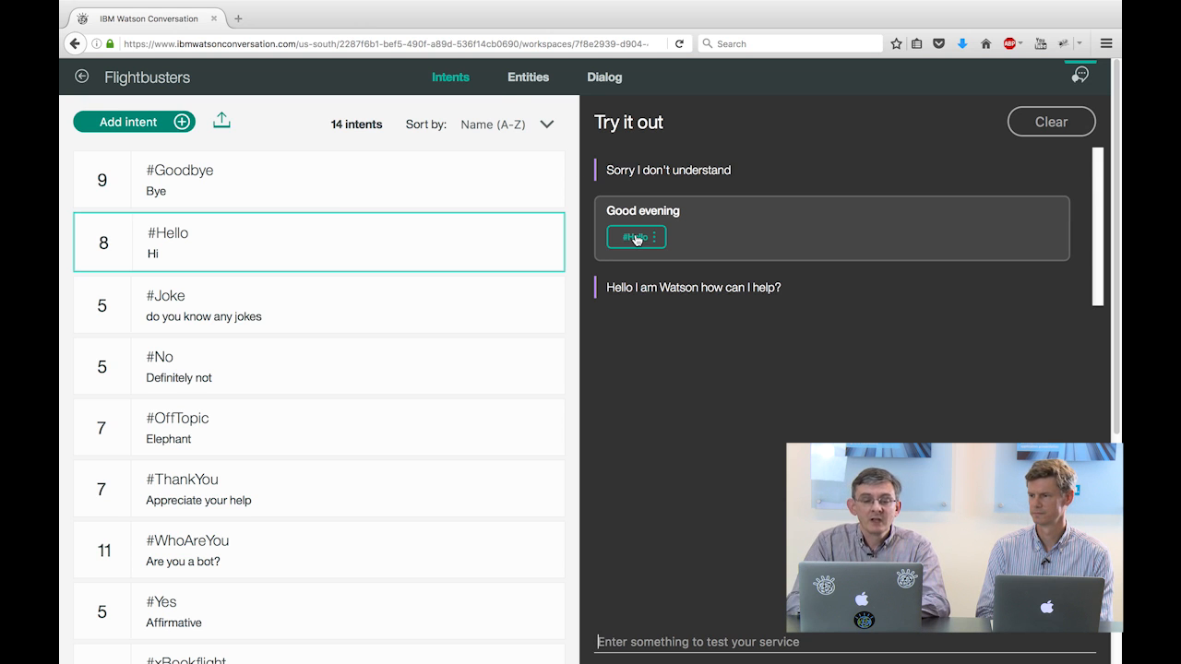
Review the workspace's entities and the response of the #Hello node in the dialog
{"action": "left_click", "coordinate": [522, 82]}
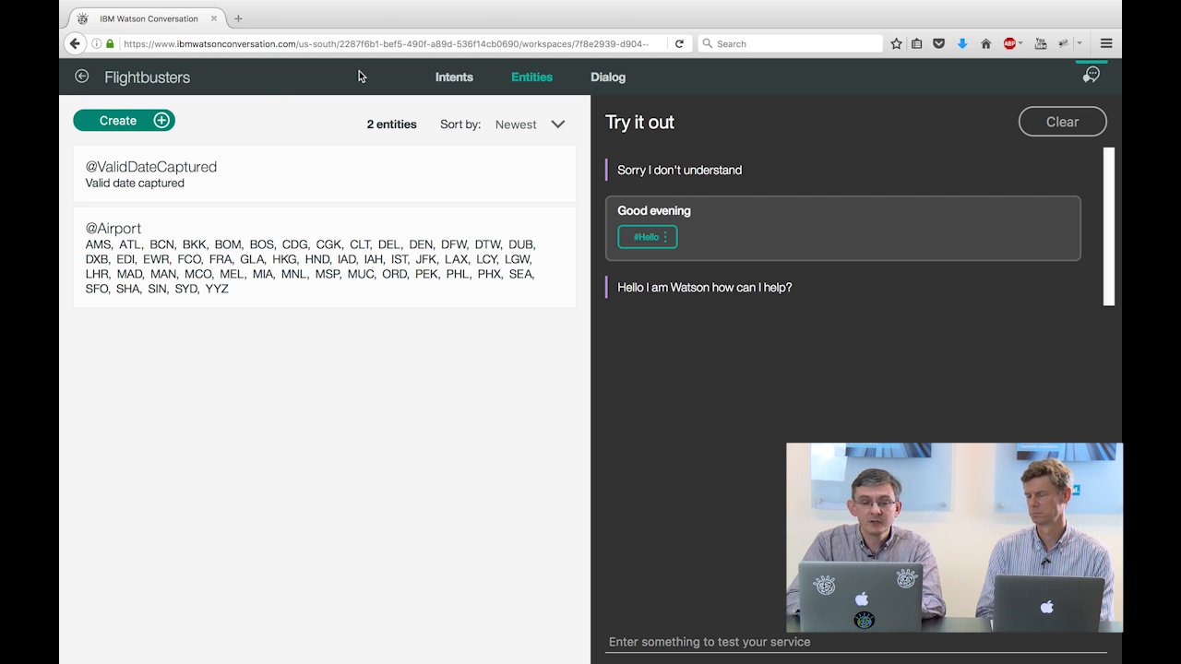
{"action": "left_click", "coordinate": [615, 81]}
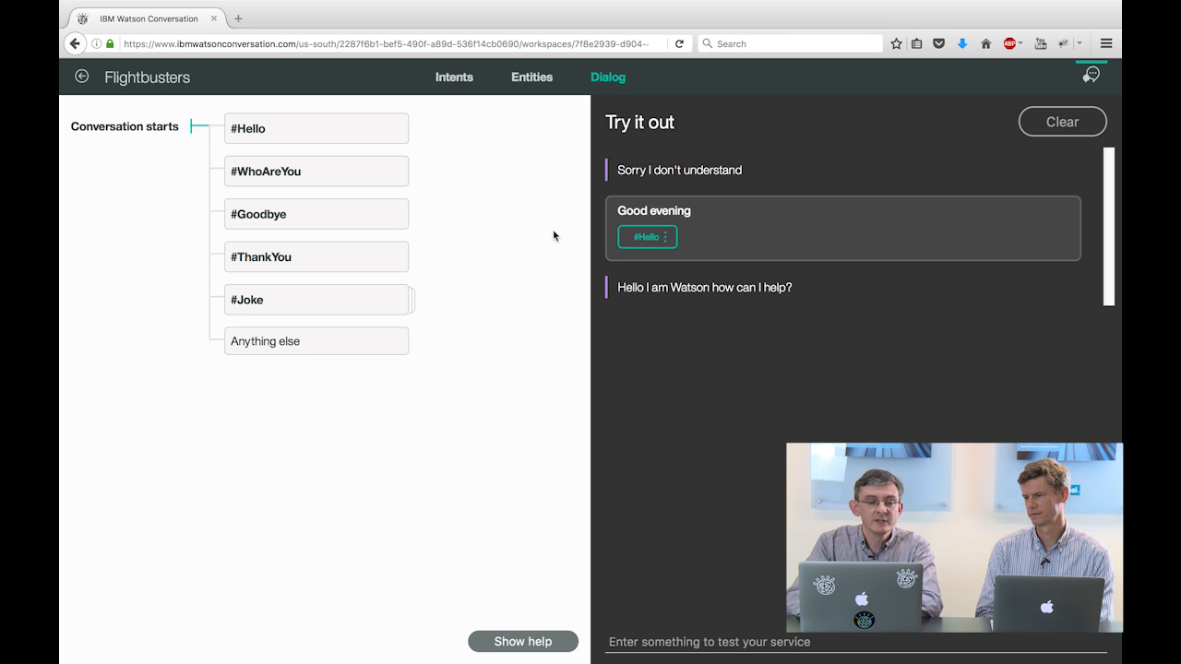
{"action": "left_click", "coordinate": [268, 128]}
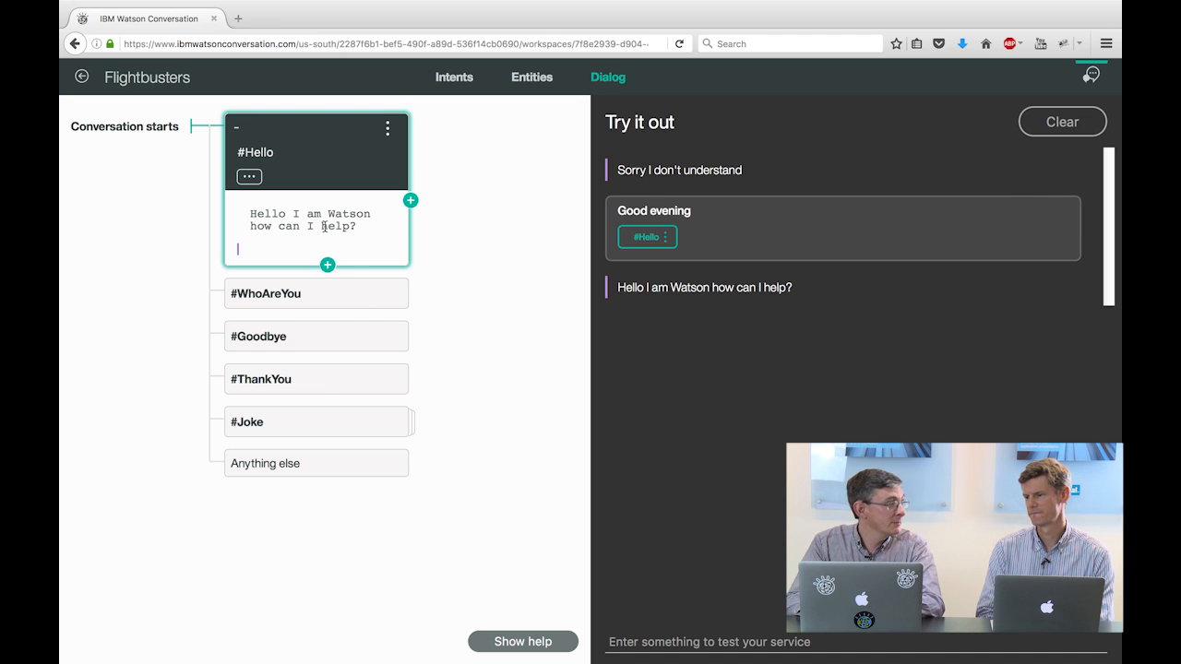
Expand the #Joke dialog node and its two successive #WhoAreYou or #Hello follow-up nodes to examine their responses
{"action": "left_click", "coordinate": [307, 426]}
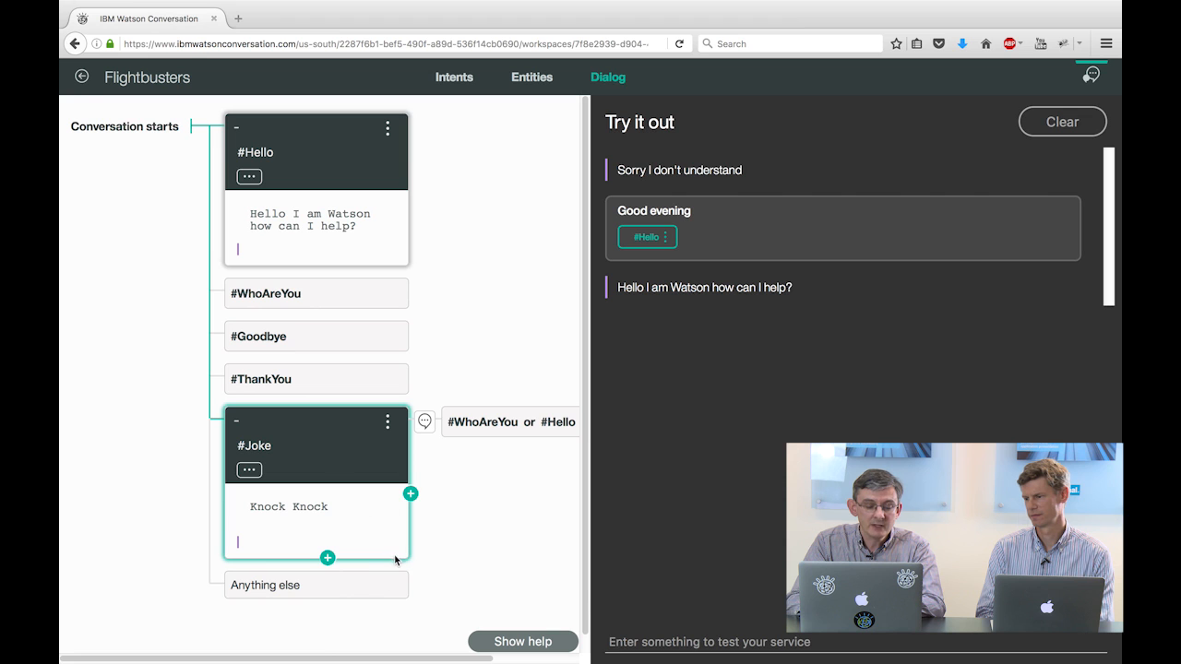
{"action": "left_click_drag", "start_coordinate": [311, 657], "coordinate": [398, 657]}
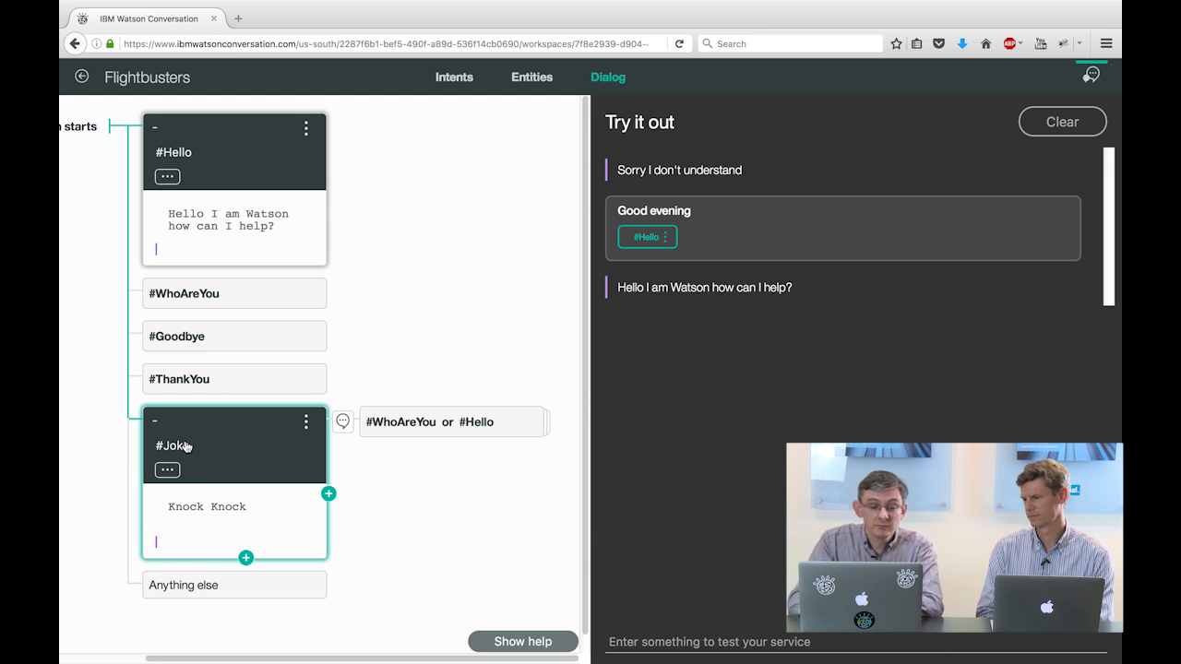
{"action": "left_click", "coordinate": [432, 420]}
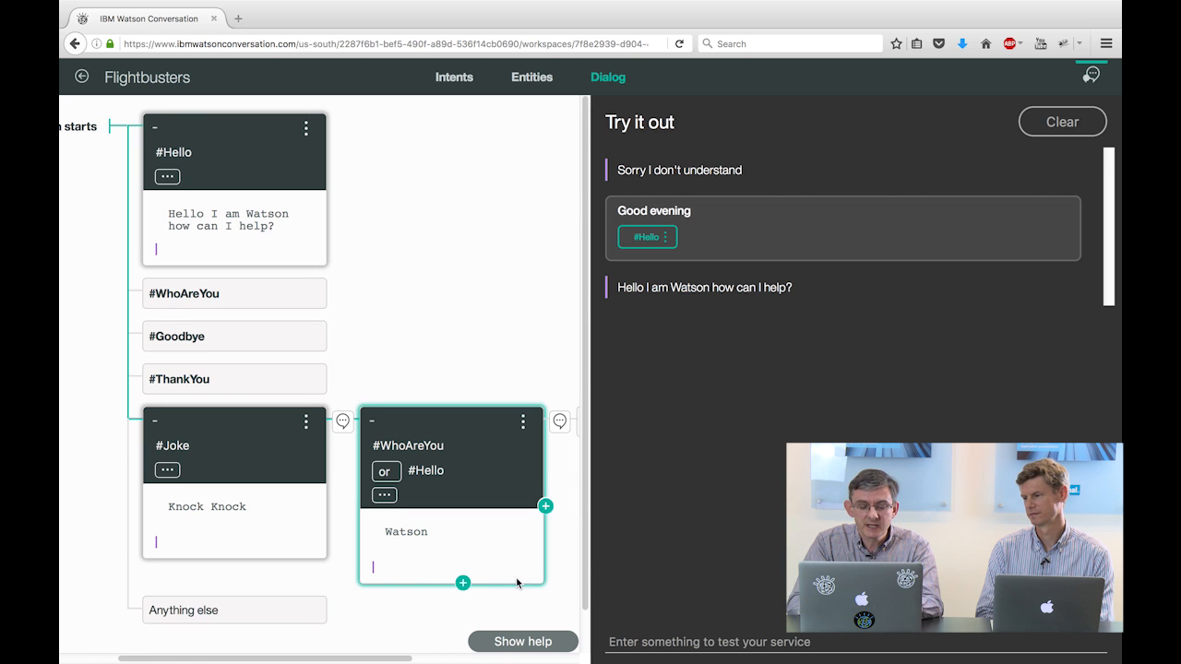
{"action": "scroll", "coordinate": [517, 583], "scroll_direction": "right", "scroll_amount": 5}
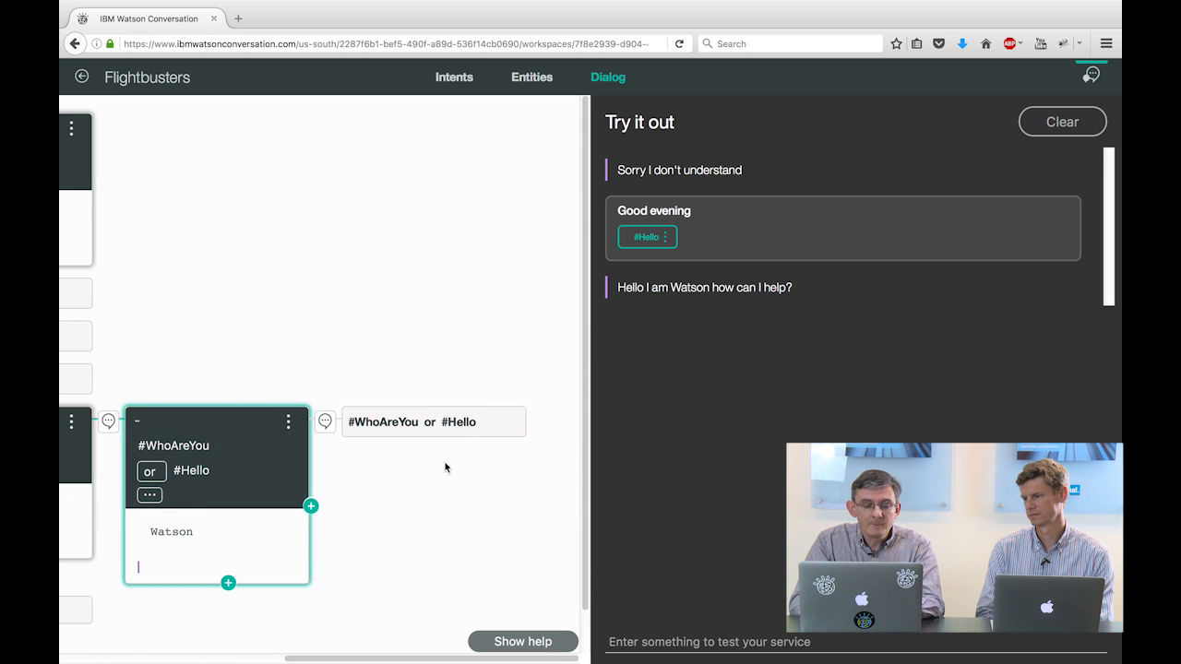
{"action": "left_click", "coordinate": [422, 424]}
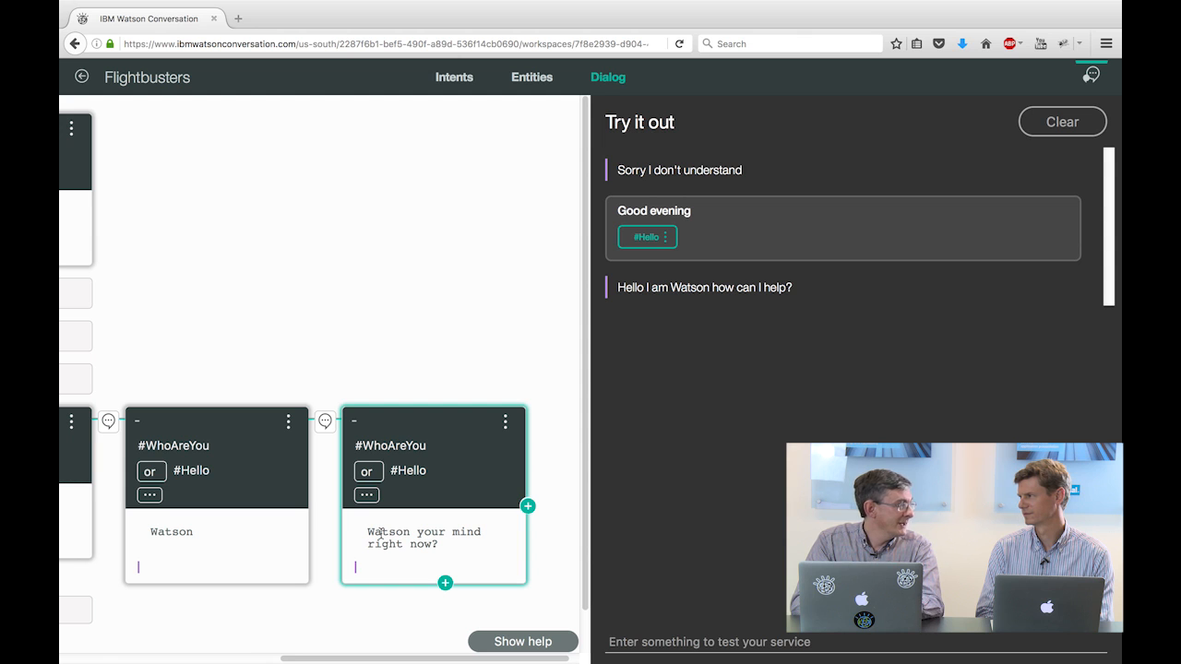
Test the service with the message "watson who" in the Try it out conversation
{"action": "left_click", "coordinate": [638, 640]}
{"action": "type", "text": "wat"}
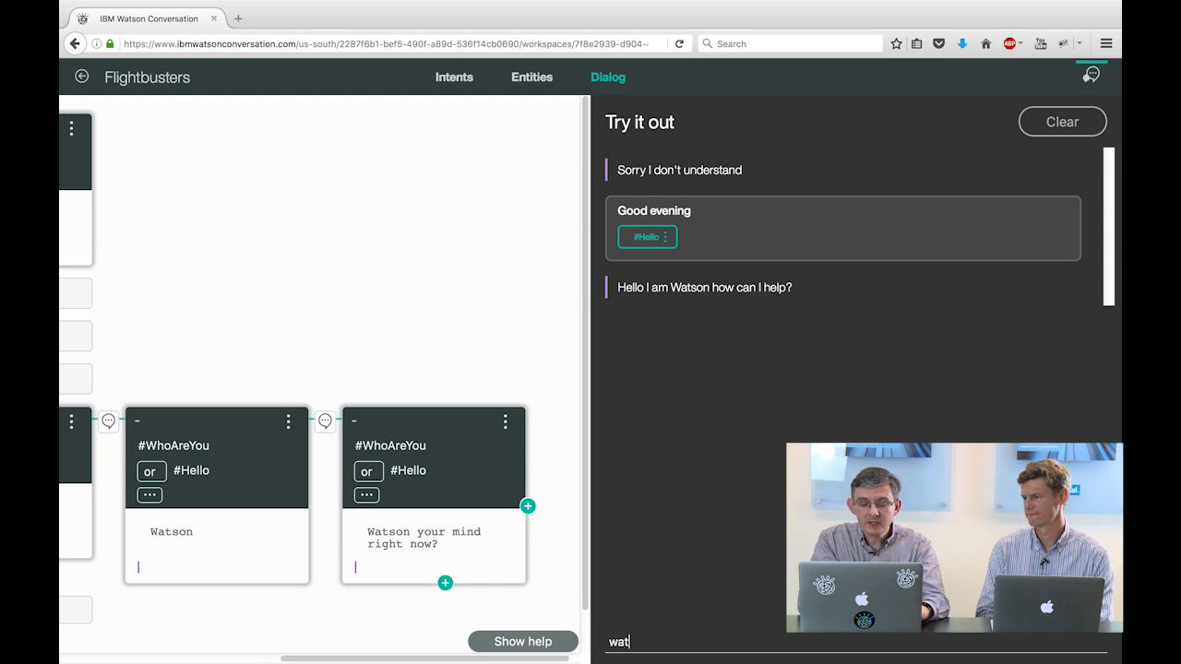
{"action": "type", "text": "son wh"}
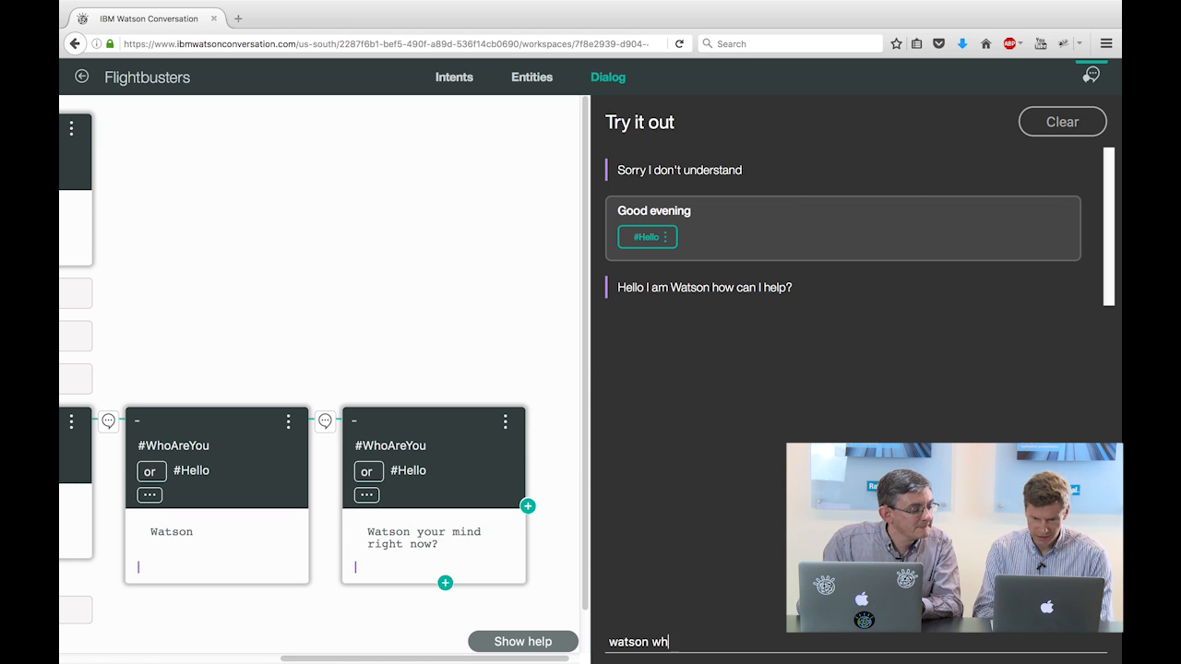
{"action": "type", "text": "o"}
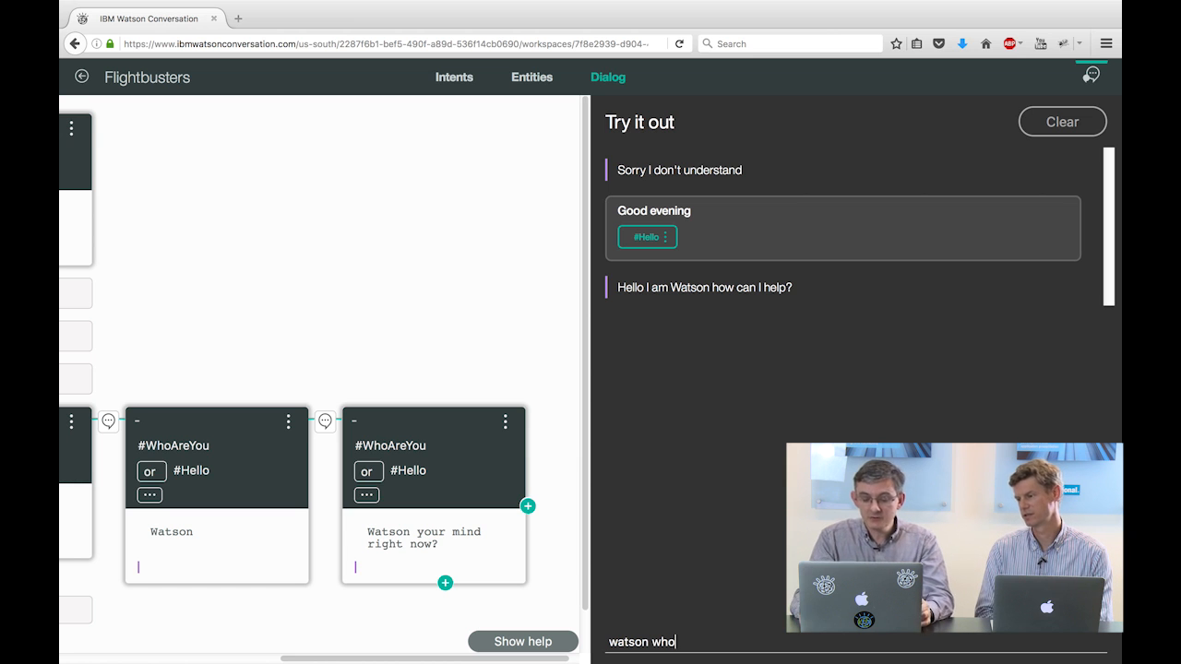
{"action": "key", "text": "Return"}
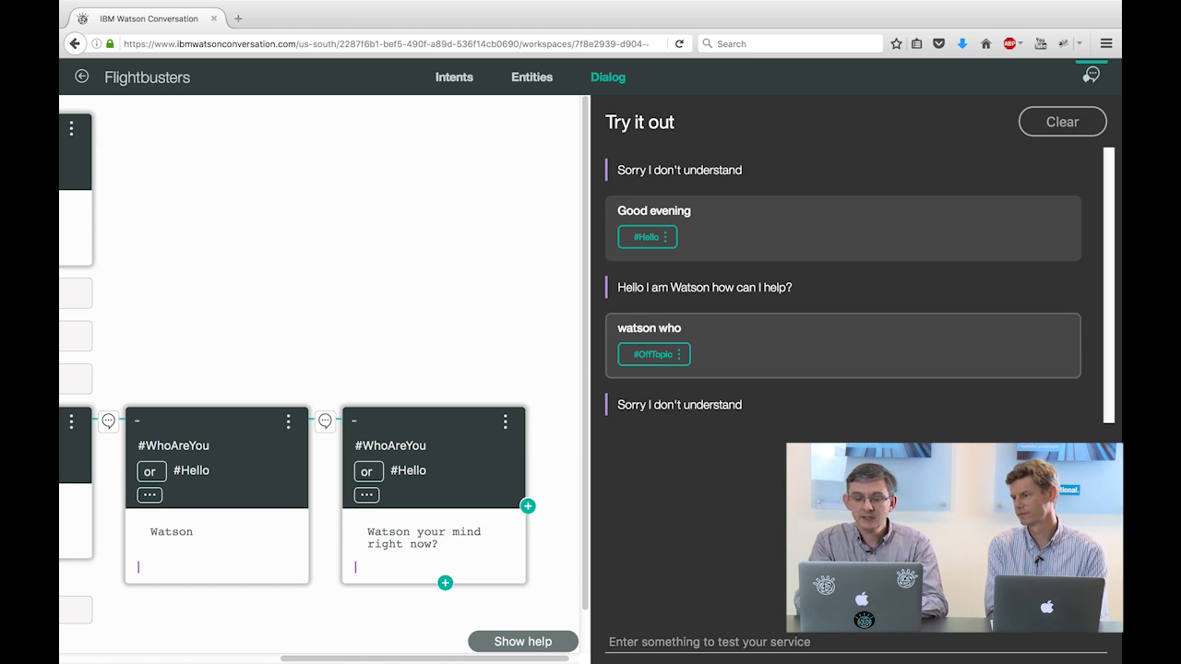
Reassign the "watson who" test message to the #WhoAreYou intent
{"action": "left_click", "coordinate": [679, 358]}
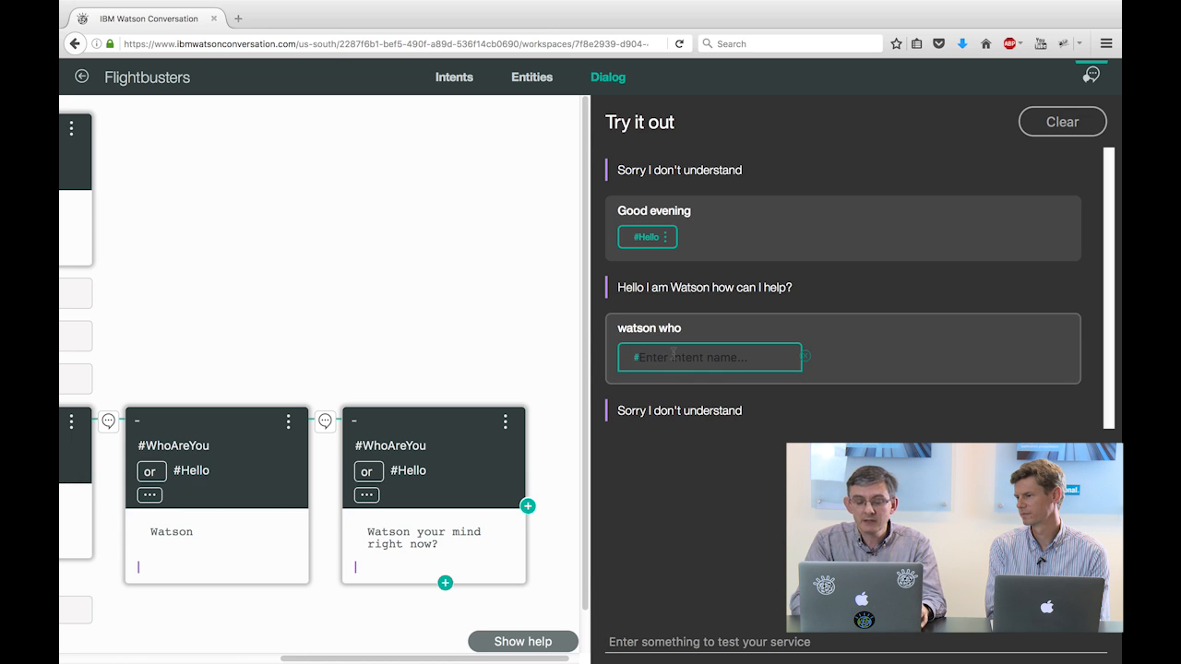
{"action": "type", "text": "H"}
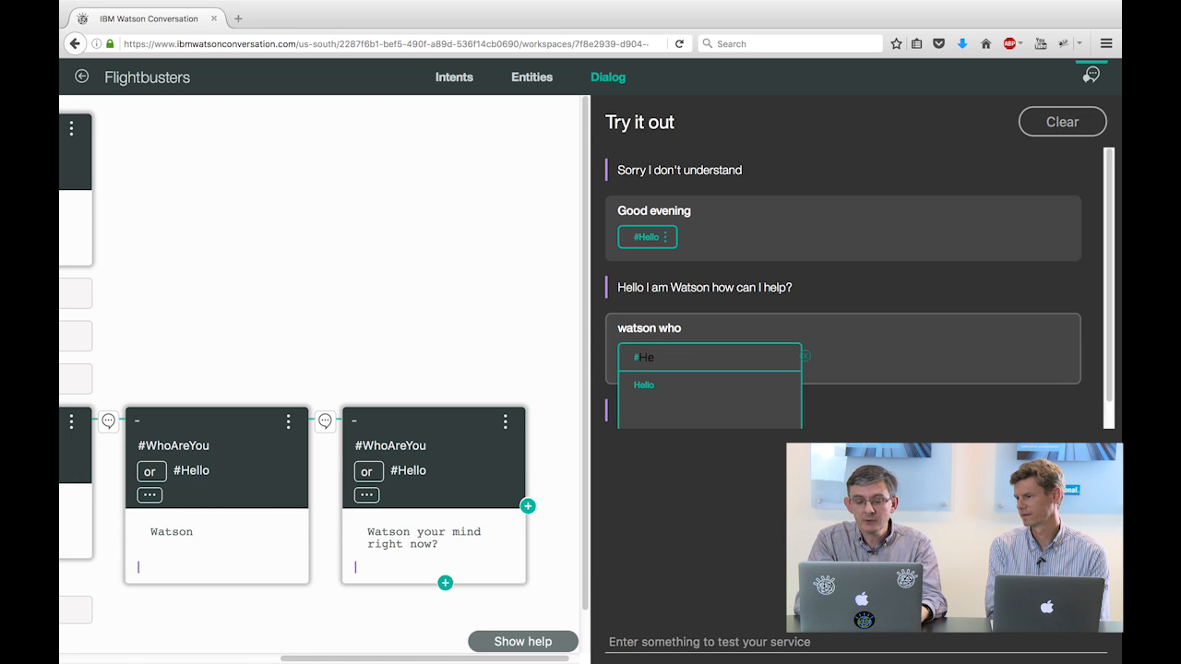
{"action": "key", "text": "BackSpace"}
{"action": "type", "text": "Who"}
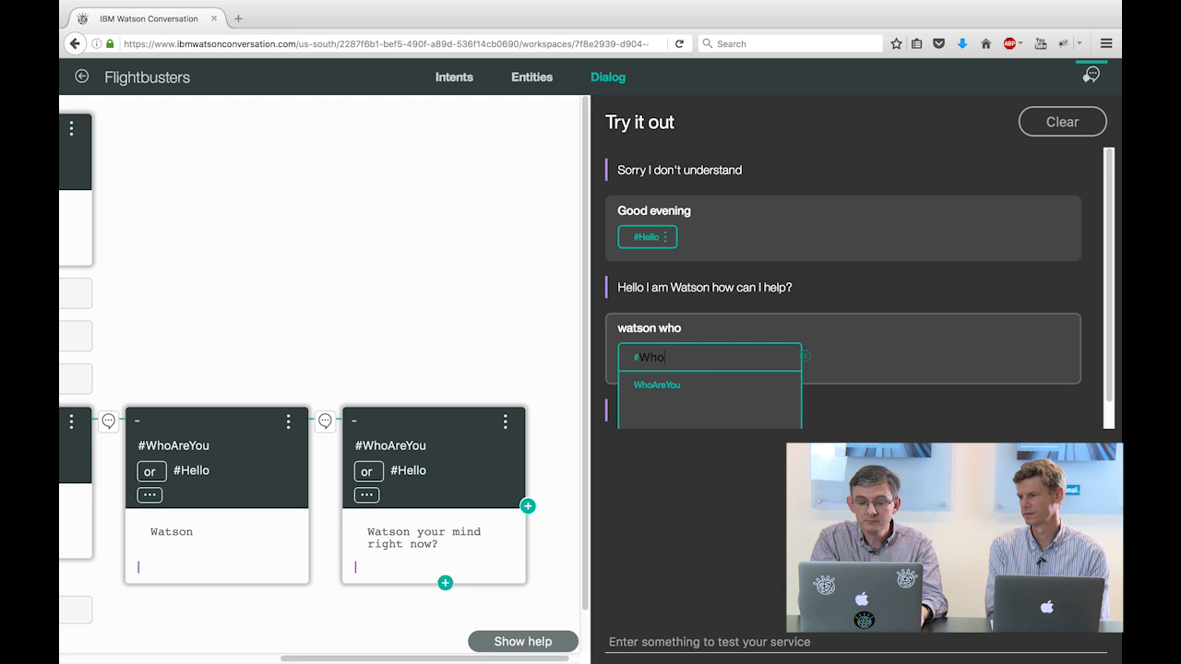
{"action": "left_click", "coordinate": [665, 384]}
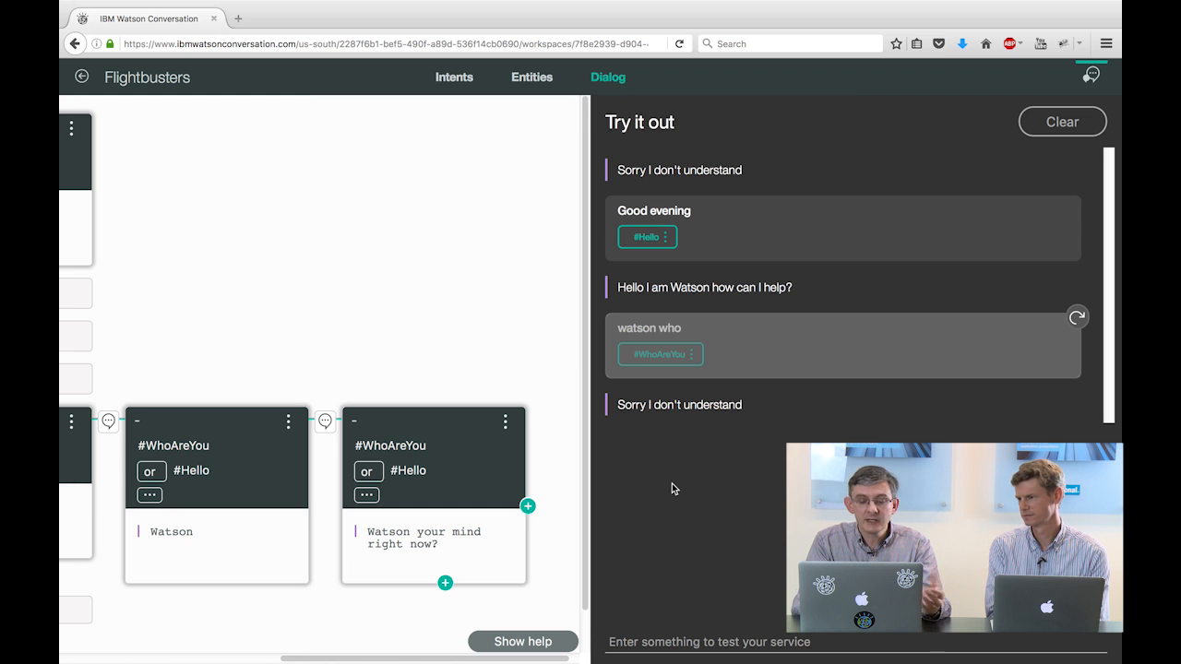
Add a dialog node directly below the #Joke node with the condition #xBookflight
{"action": "left_click_drag", "start_coordinate": [383, 659], "coordinate": [241, 659]}
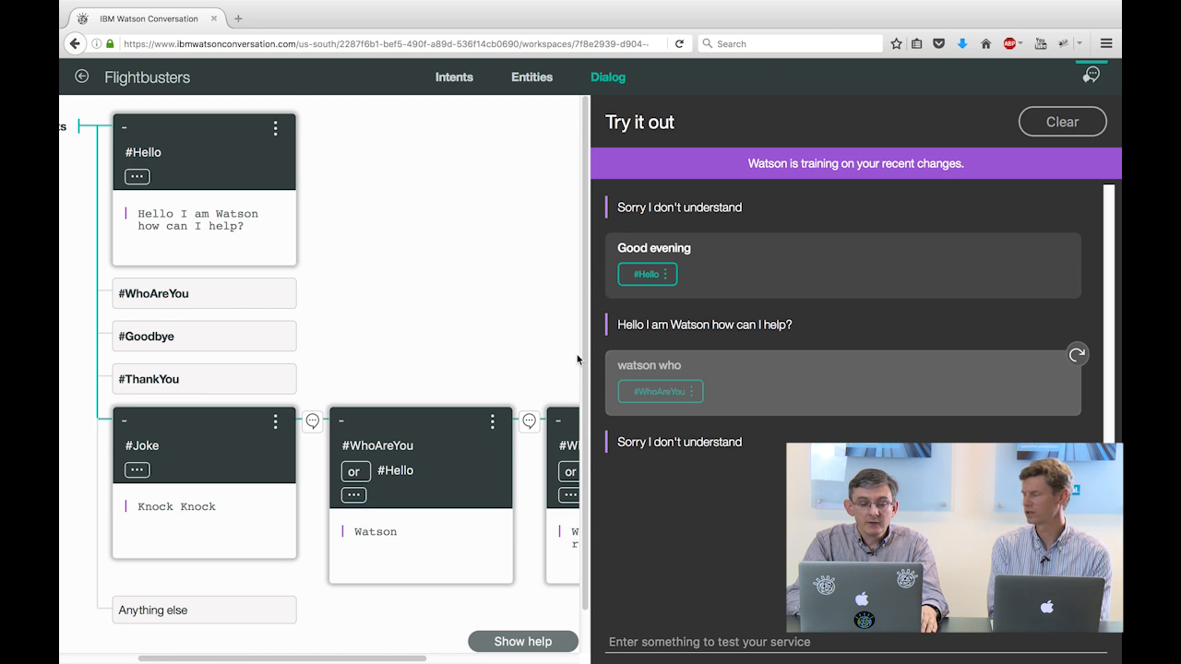
{"action": "scroll", "coordinate": [589, 439], "scroll_direction": "down", "scroll_amount": 1}
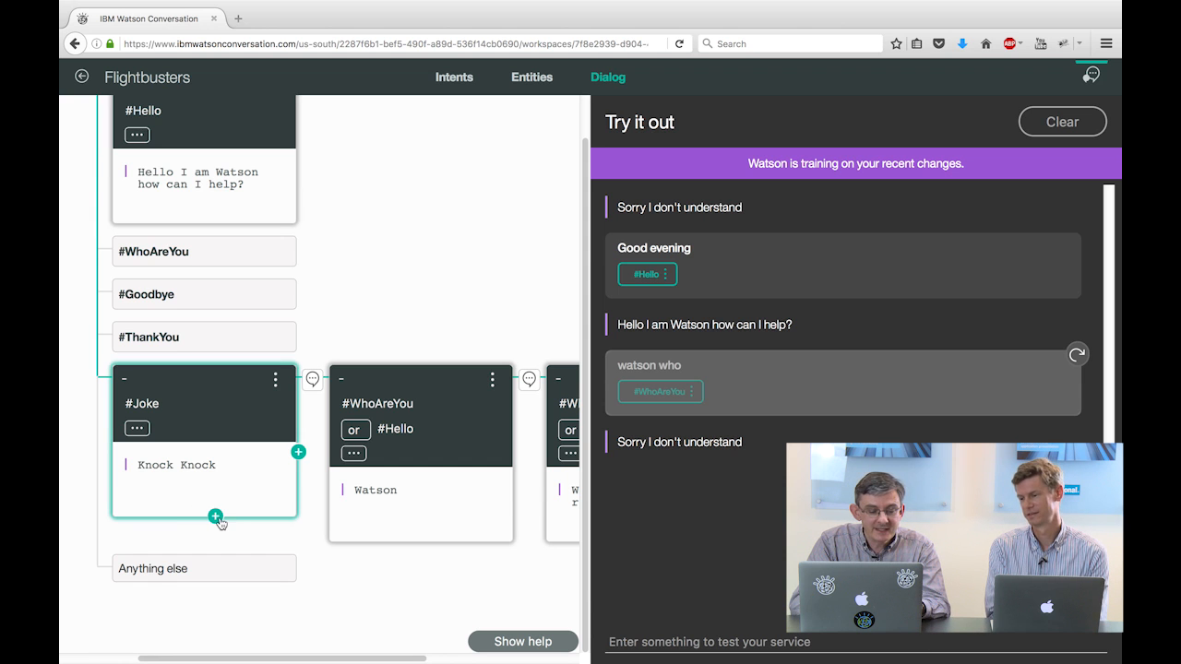
{"action": "left_click", "coordinate": [216, 517]}
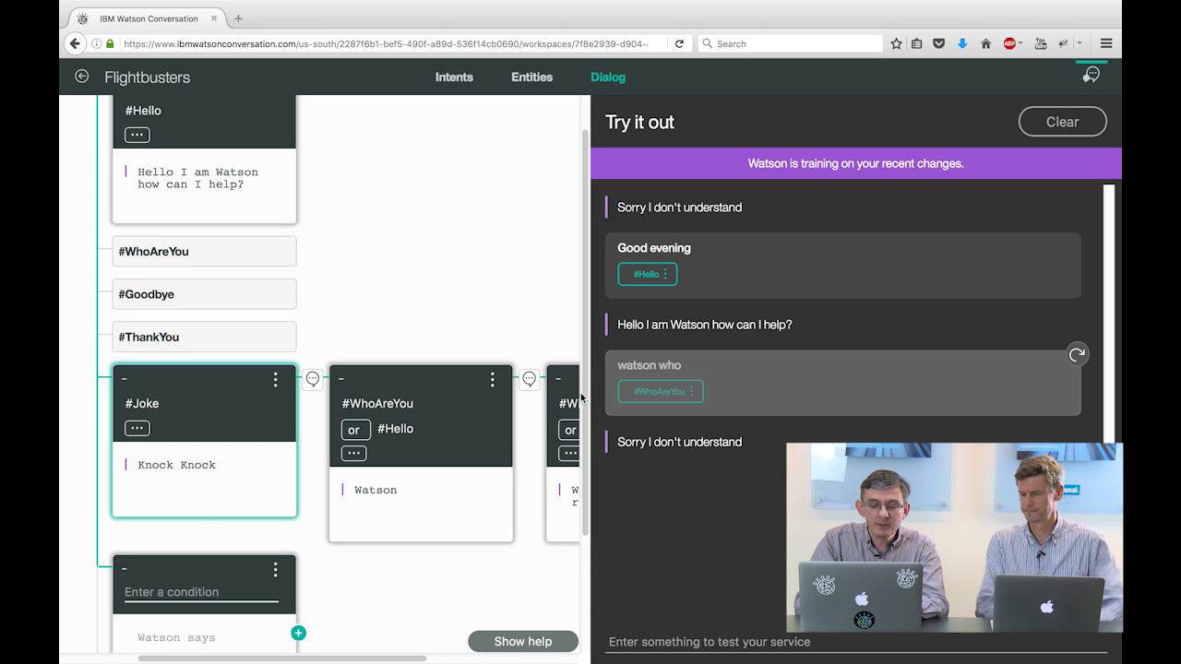
{"action": "scroll", "coordinate": [580, 462], "scroll_direction": "down", "scroll_amount": 3}
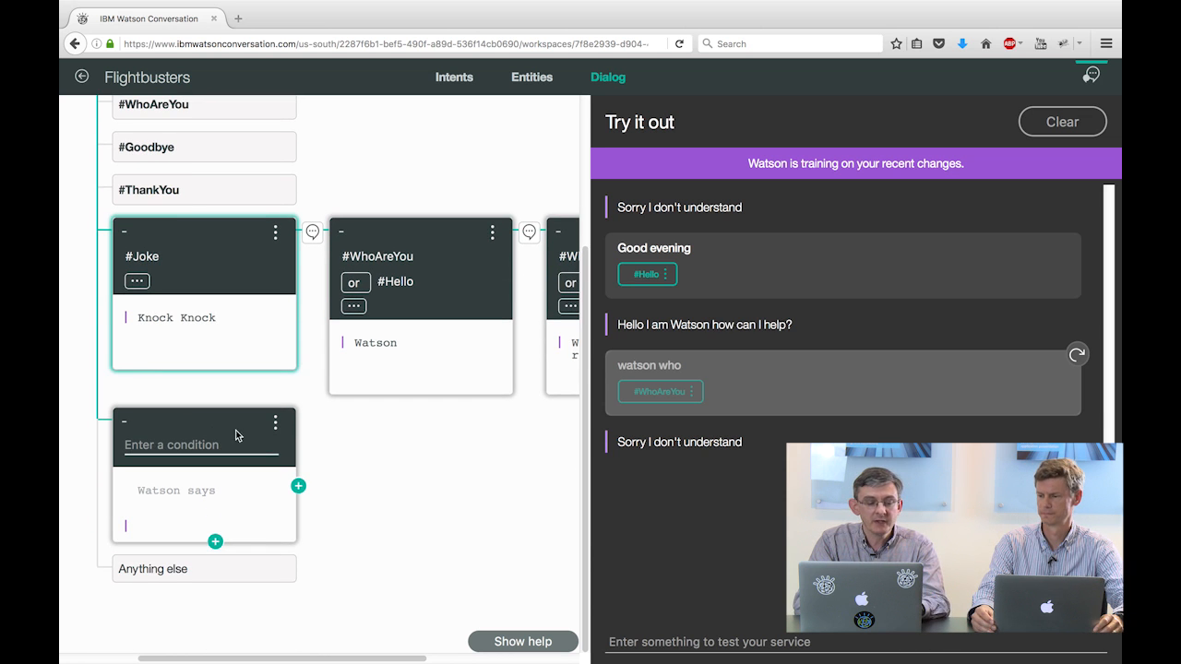
{"action": "left_click", "coordinate": [139, 445]}
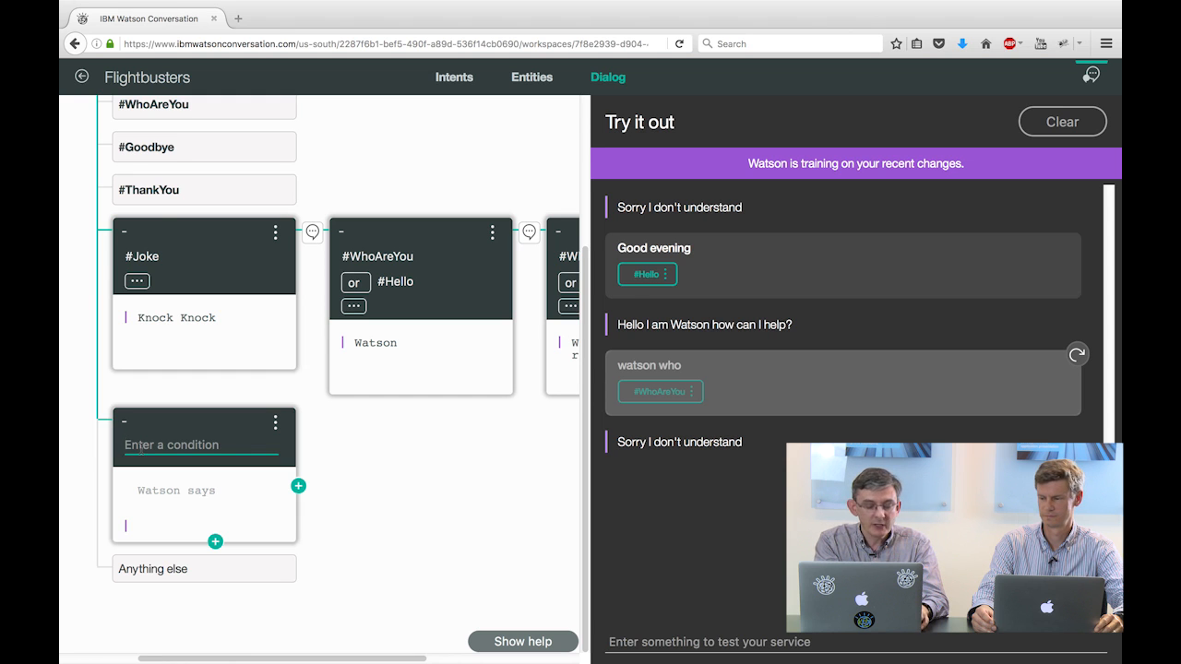
{"action": "type", "text": "#xB"}
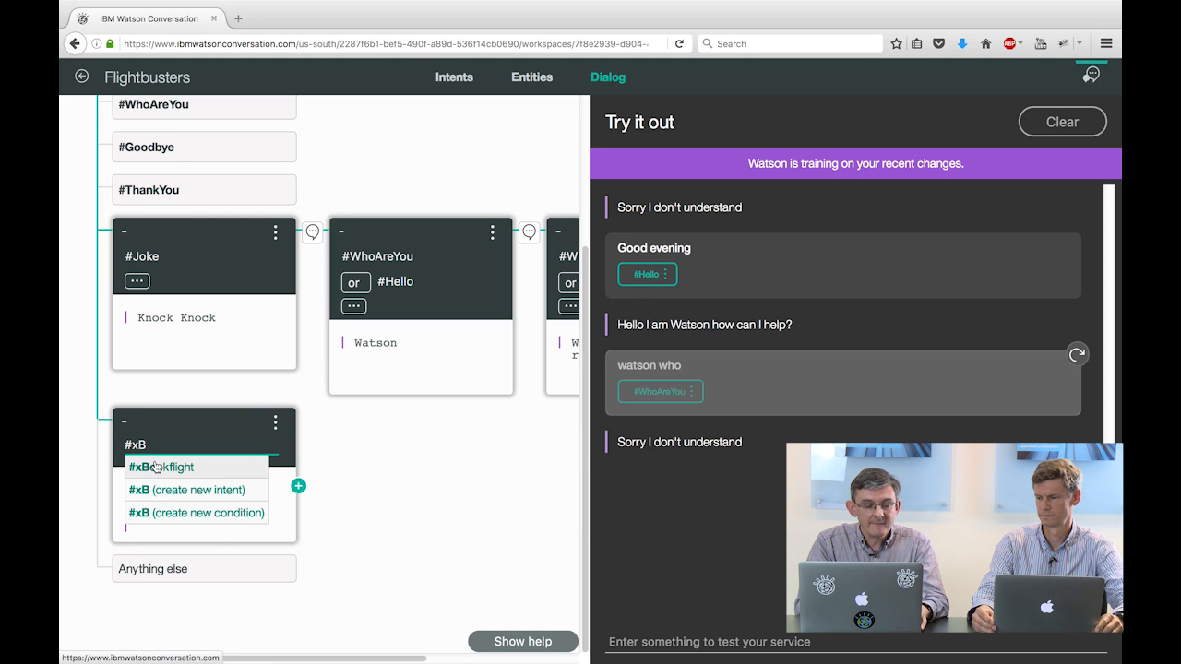
{"action": "key", "text": "Return"}
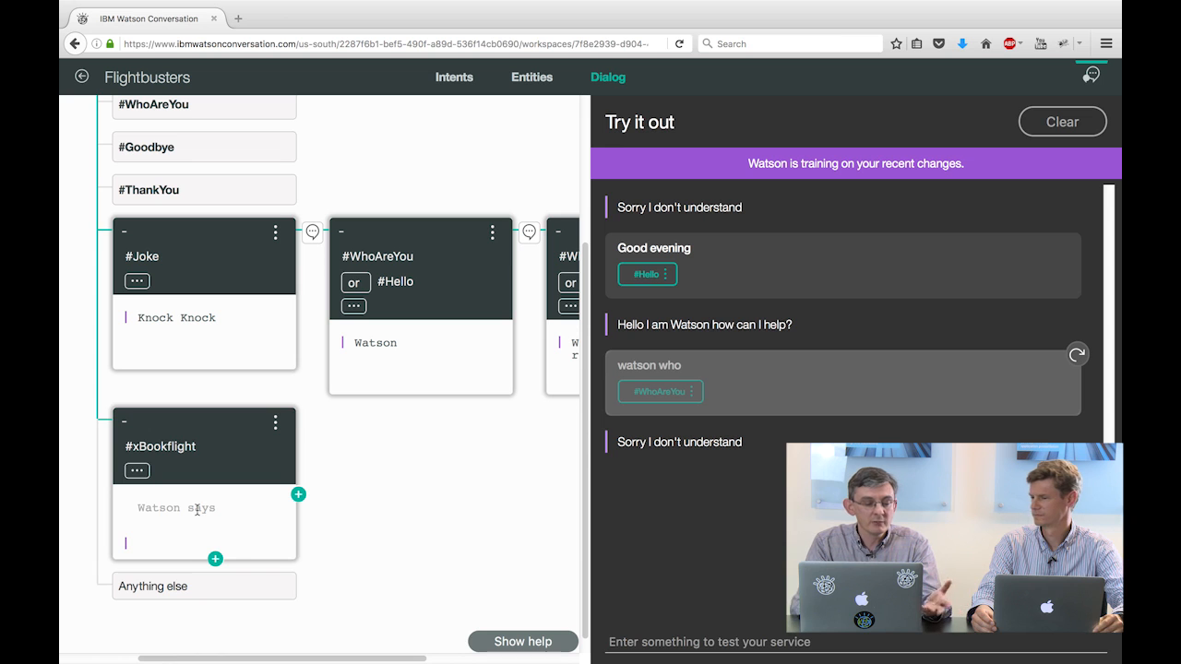
Set the response of the #xBookflight node to "Where do you want to go?"
{"action": "left_click", "coordinate": [156, 509]}
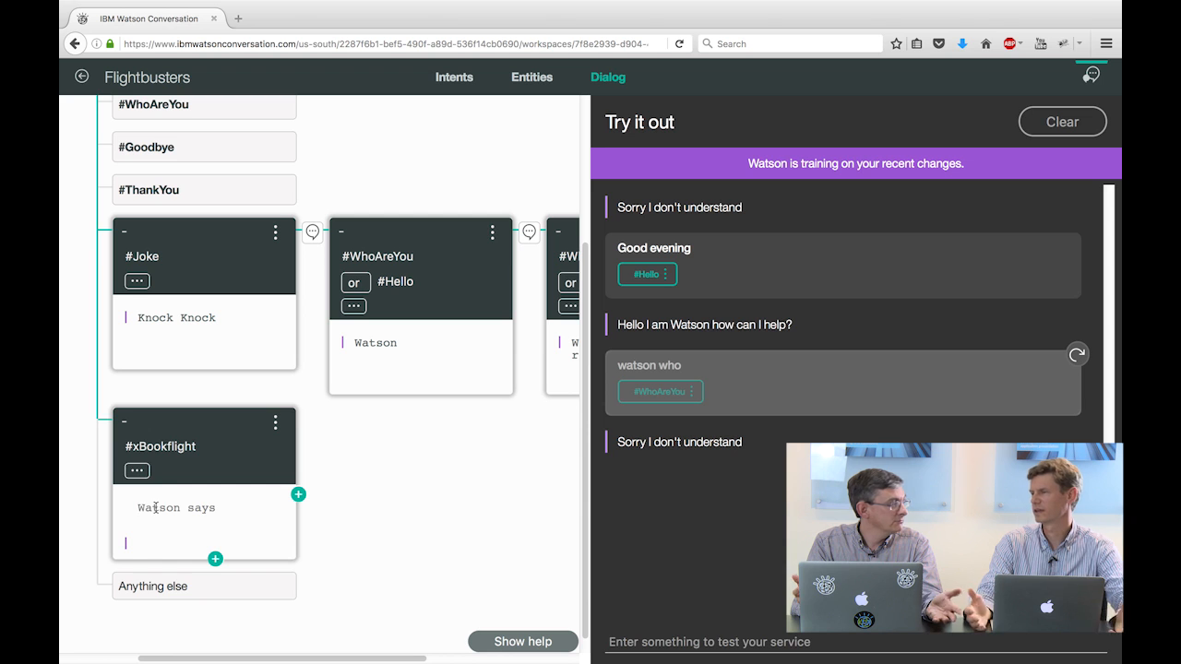
{"action": "left_click", "coordinate": [155, 508]}
{"action": "type", "text": "Where "}
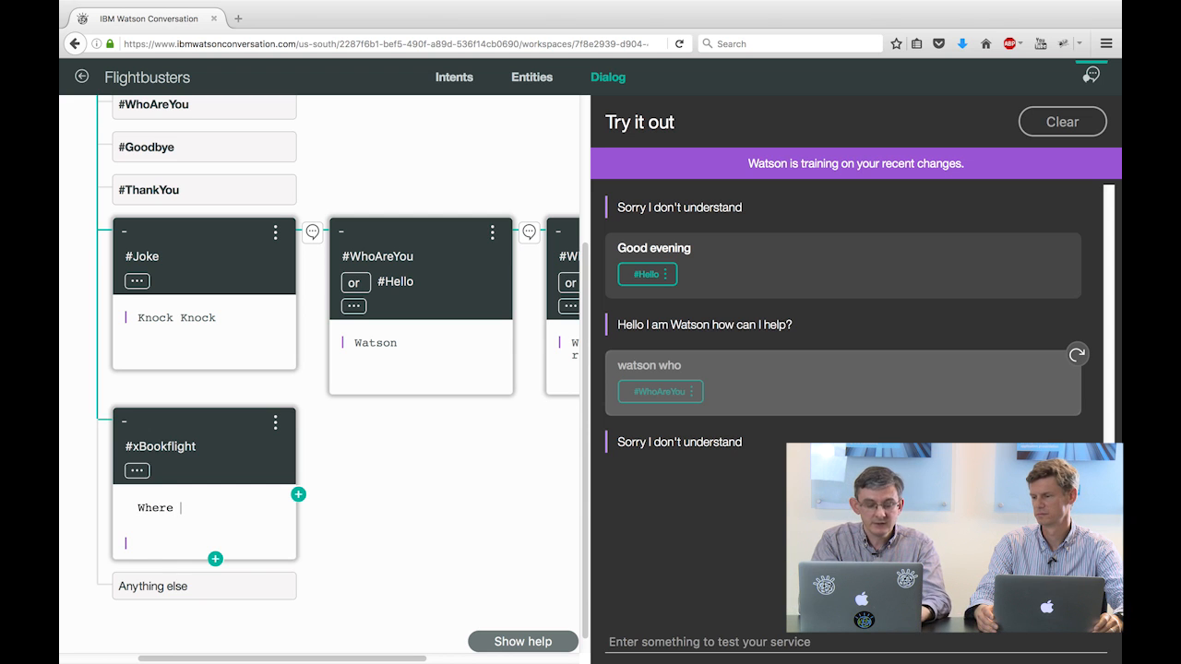
{"action": "type", "text": "do you wan"}
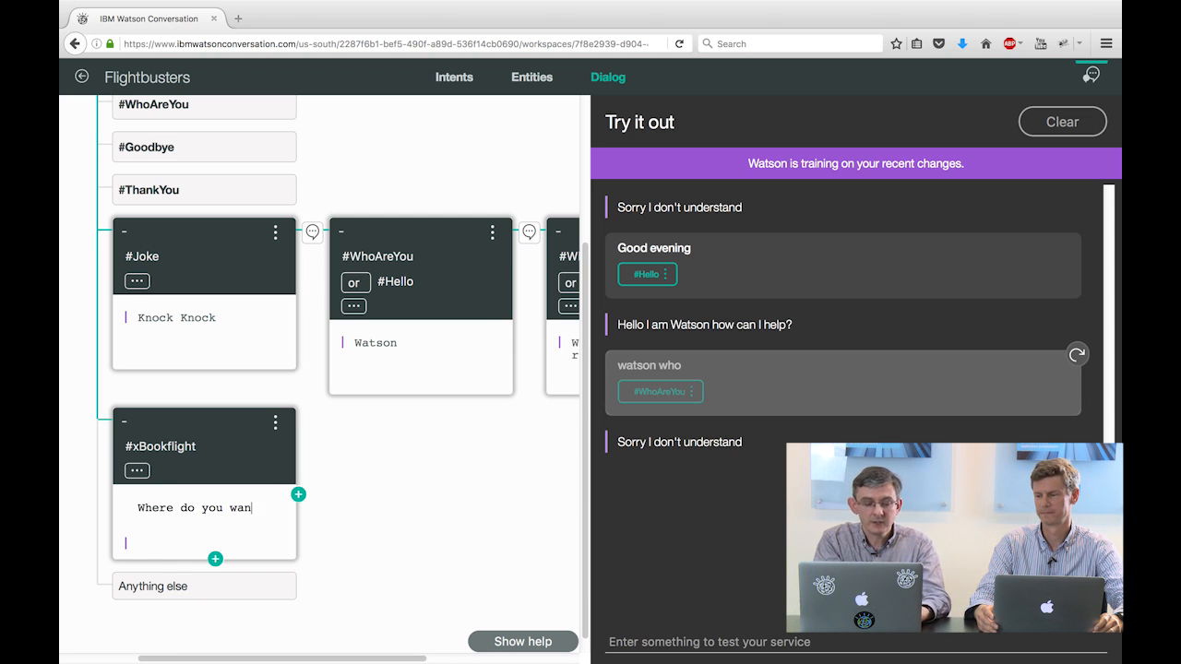
{"action": "type", "text": "t to g"}
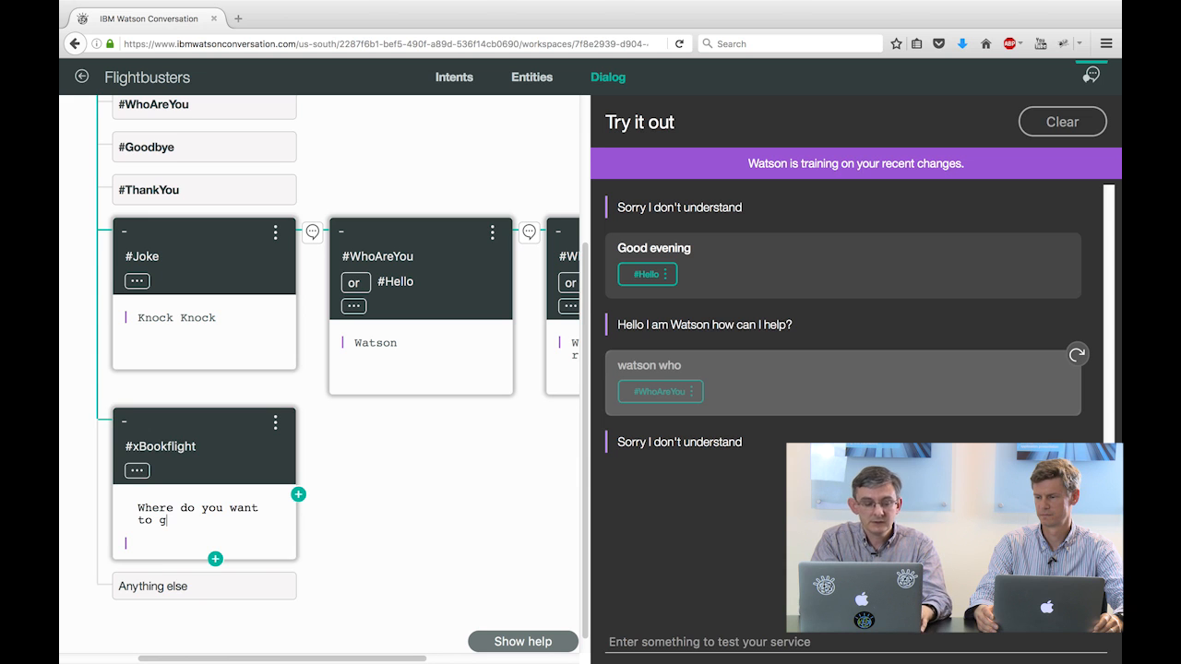
{"action": "type", "text": "o"}
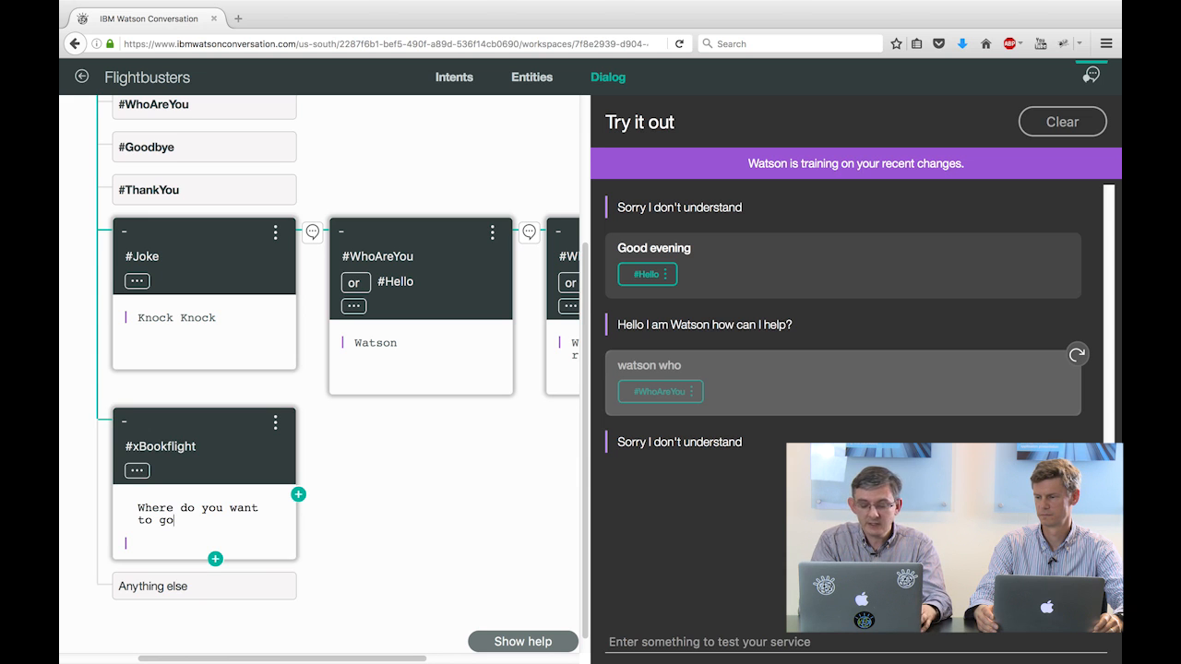
{"action": "type", "text": "o?"}
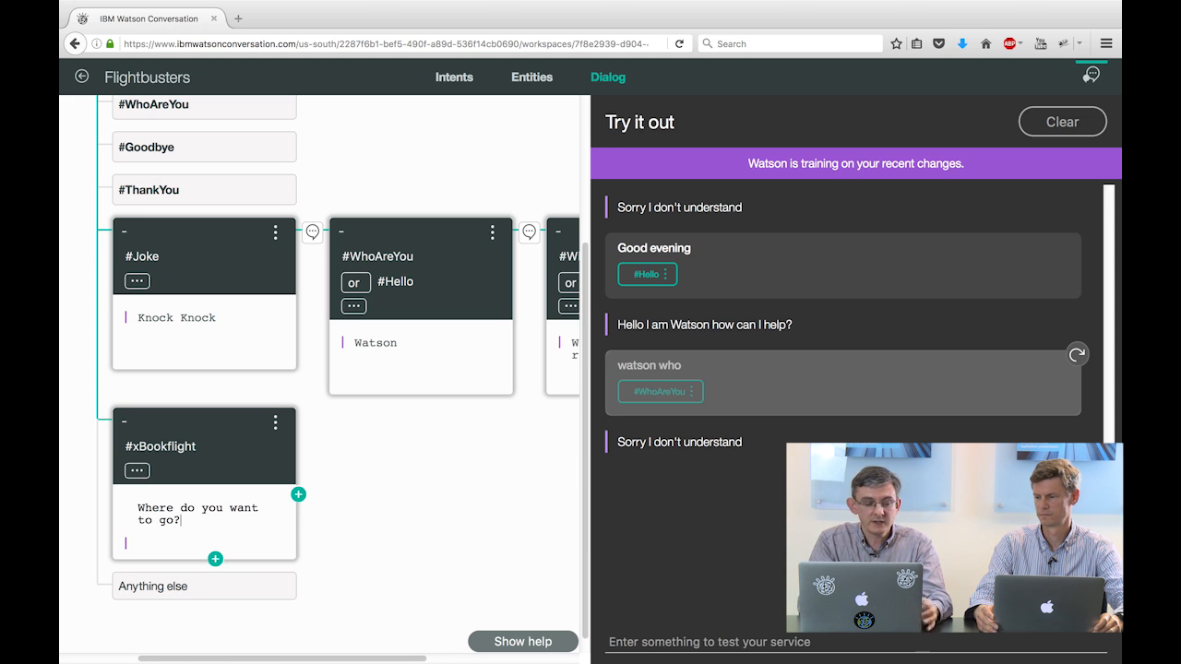
{"action": "left_click", "coordinate": [299, 495]}
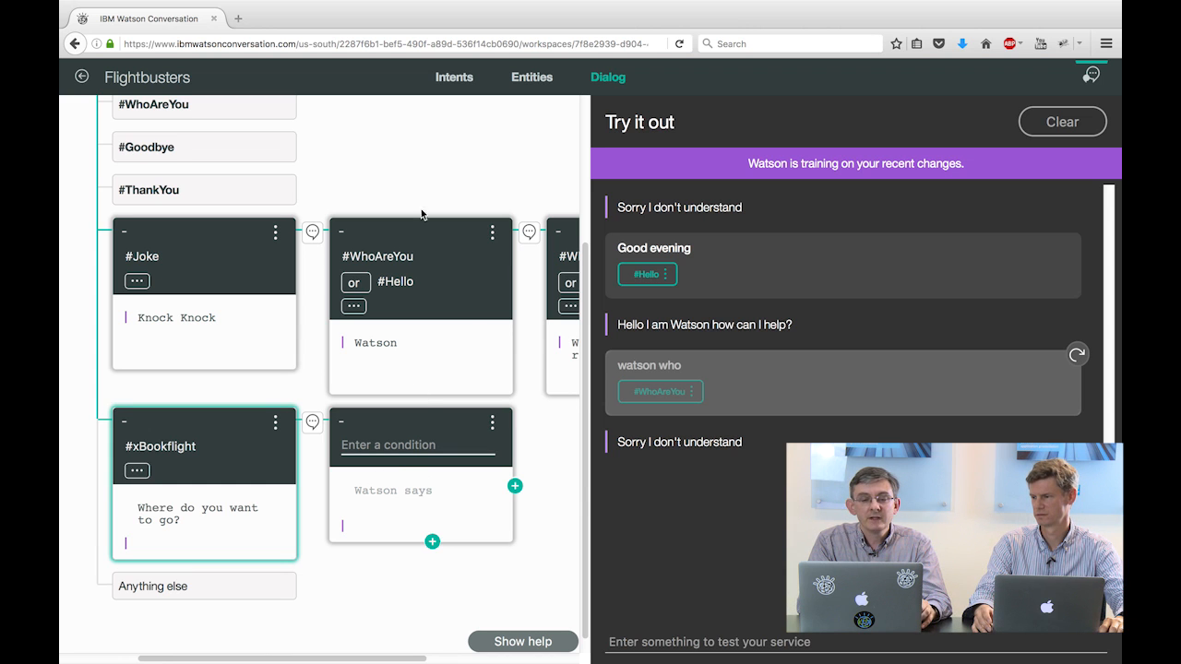
{"action": "left_click", "coordinate": [357, 447]}
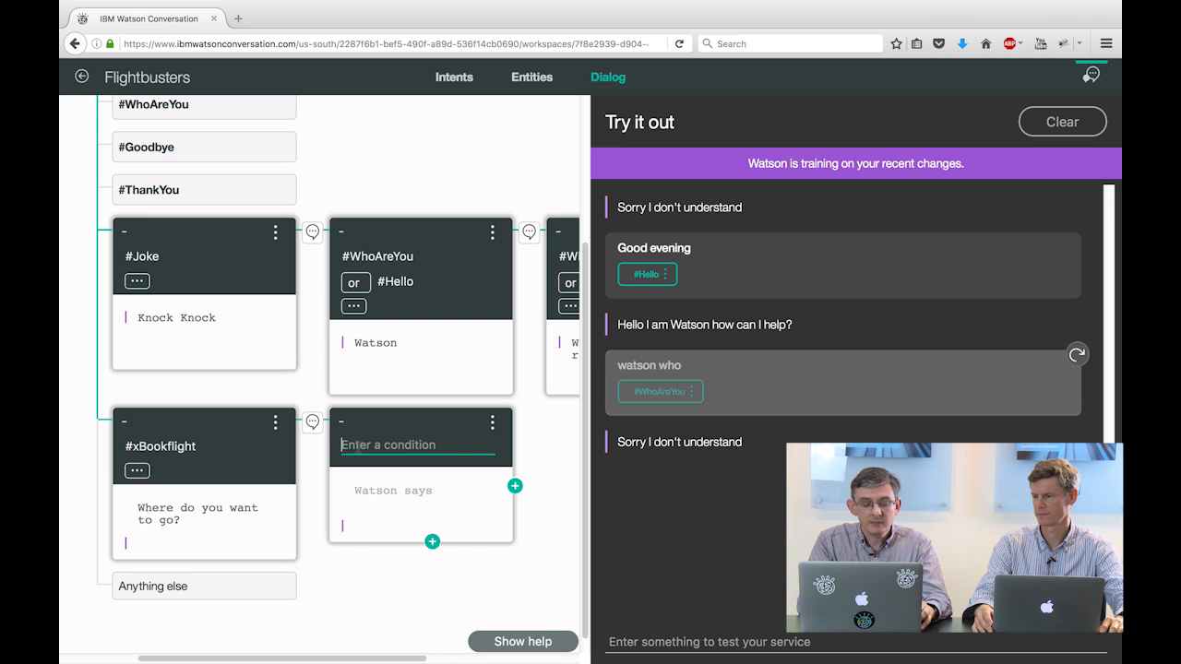
{"action": "type", "text": "@"}
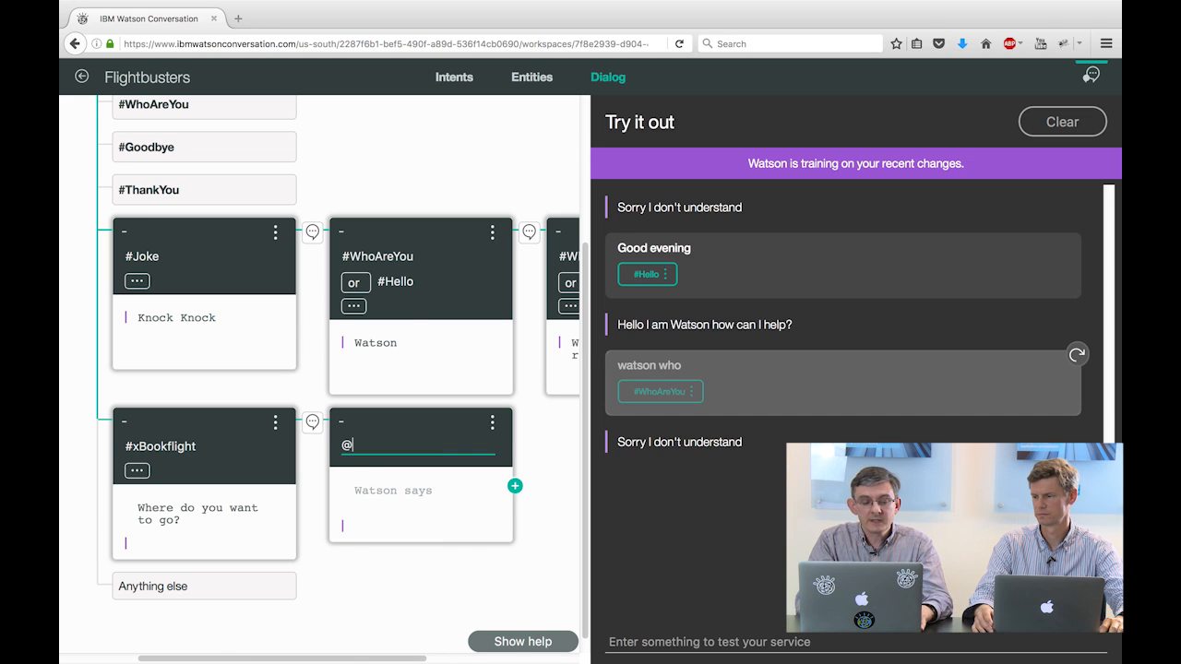
{"action": "type", "text": "Ai"}
{"action": "key", "text": "Return"}
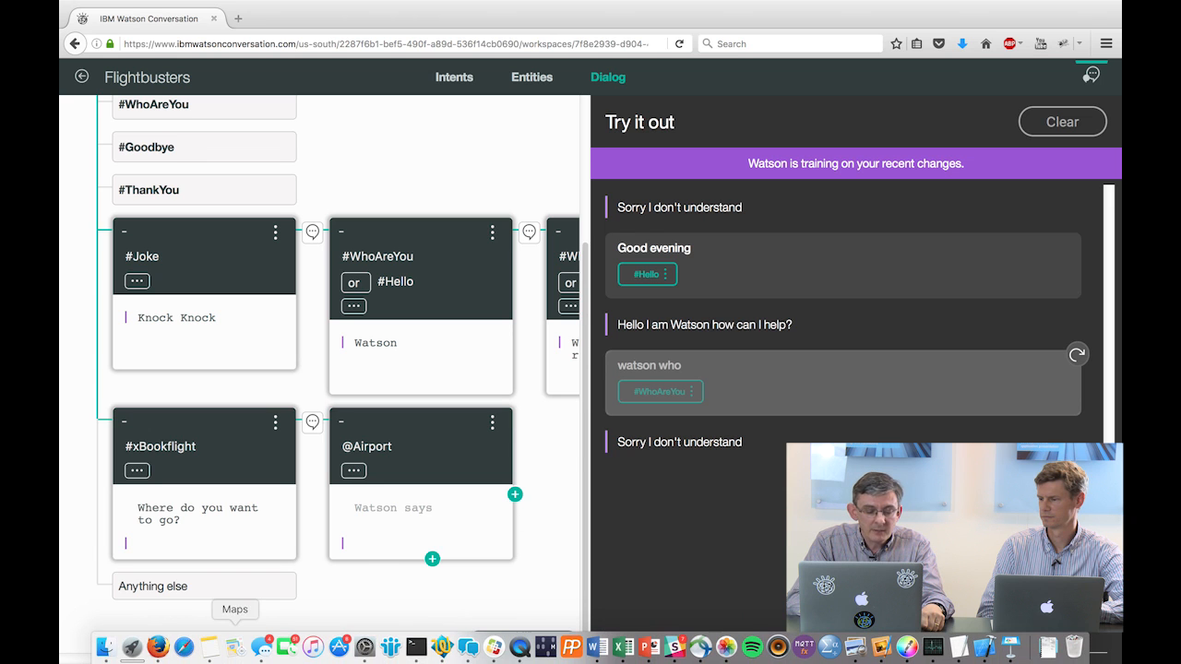
{"action": "left_click", "coordinate": [492, 423]}
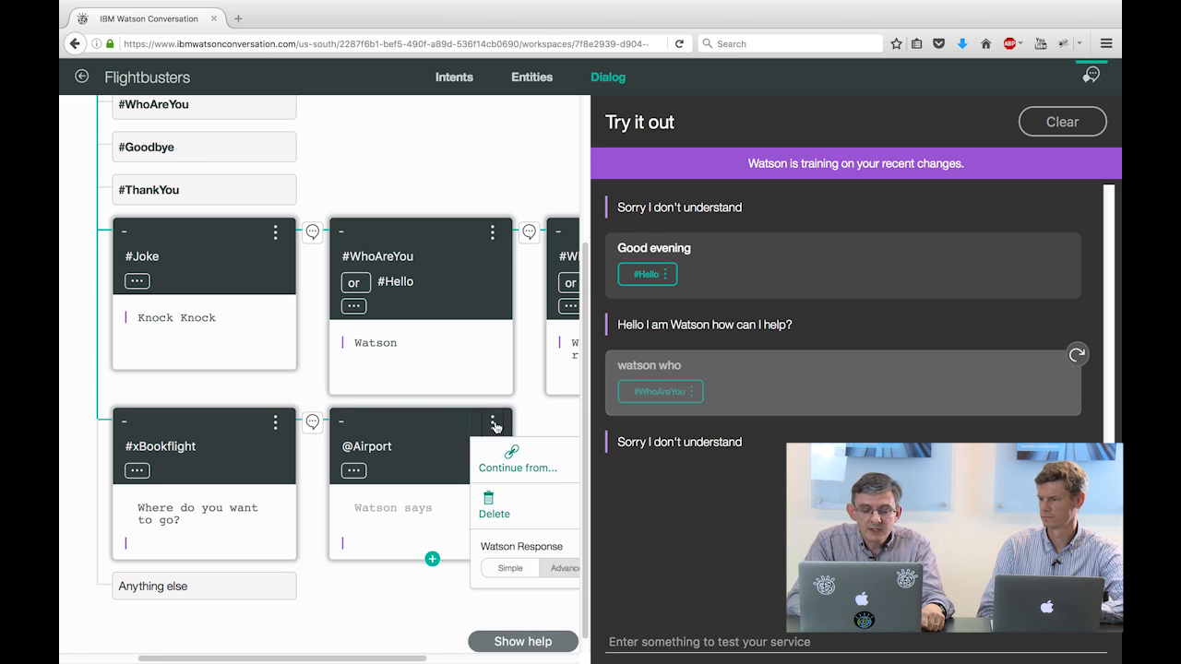
{"action": "left_click", "coordinate": [555, 570]}
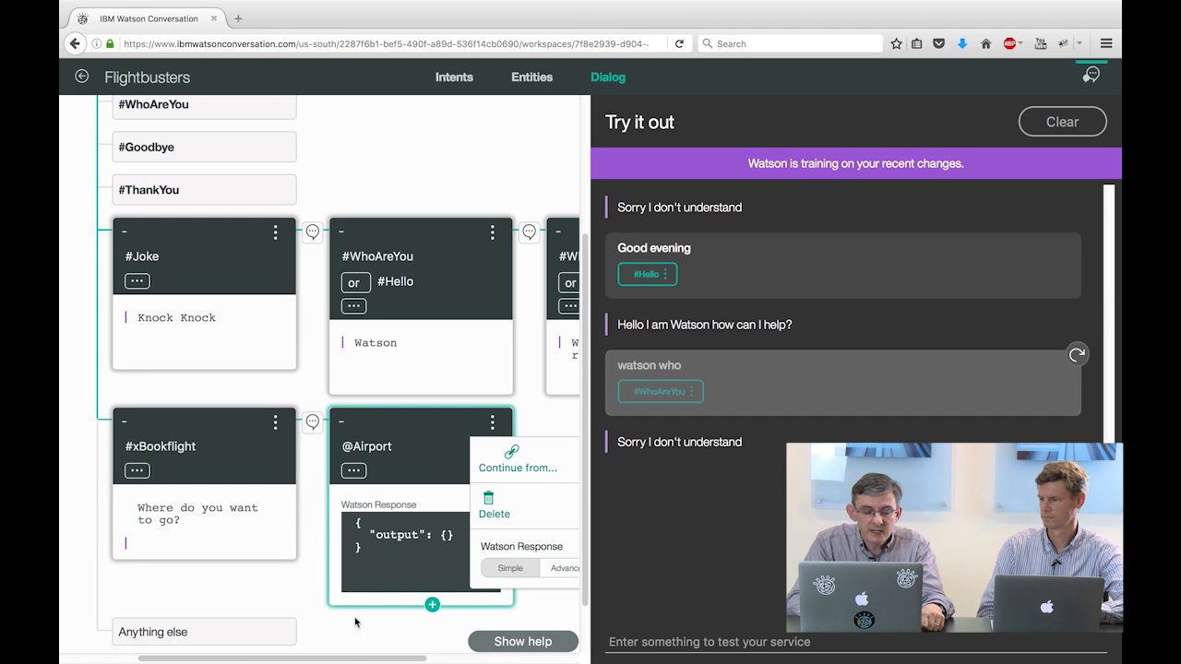
{"action": "left_click_drag", "start_coordinate": [366, 555], "coordinate": [349, 523]}
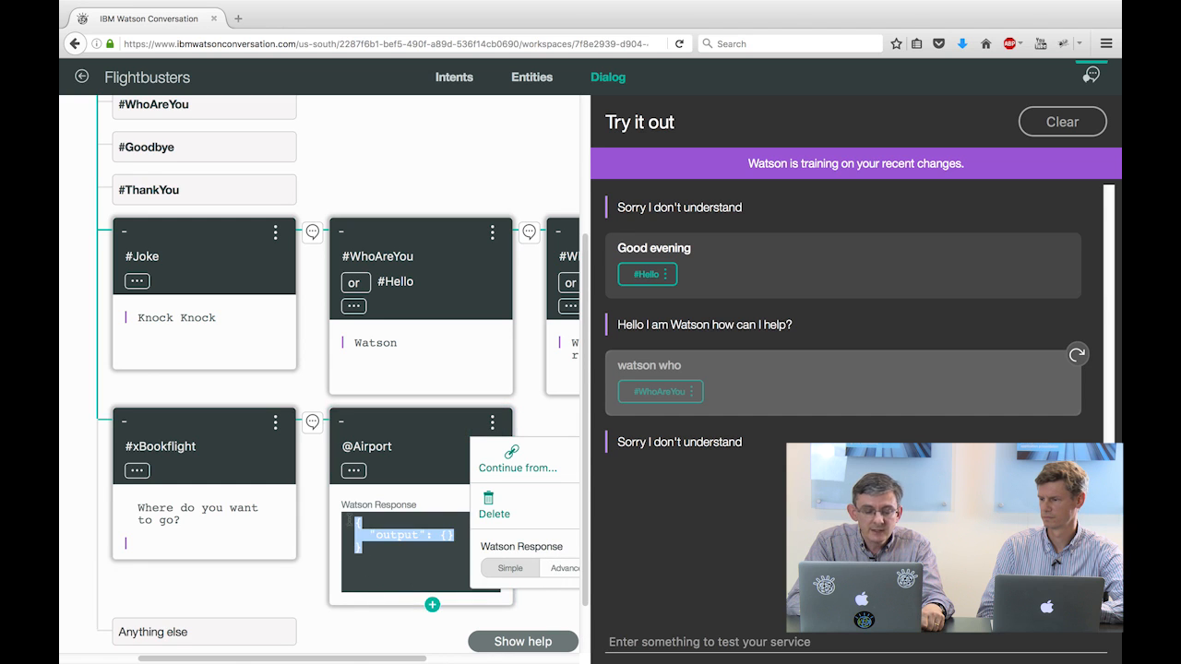
{"action": "key", "text": "BackSpace"}
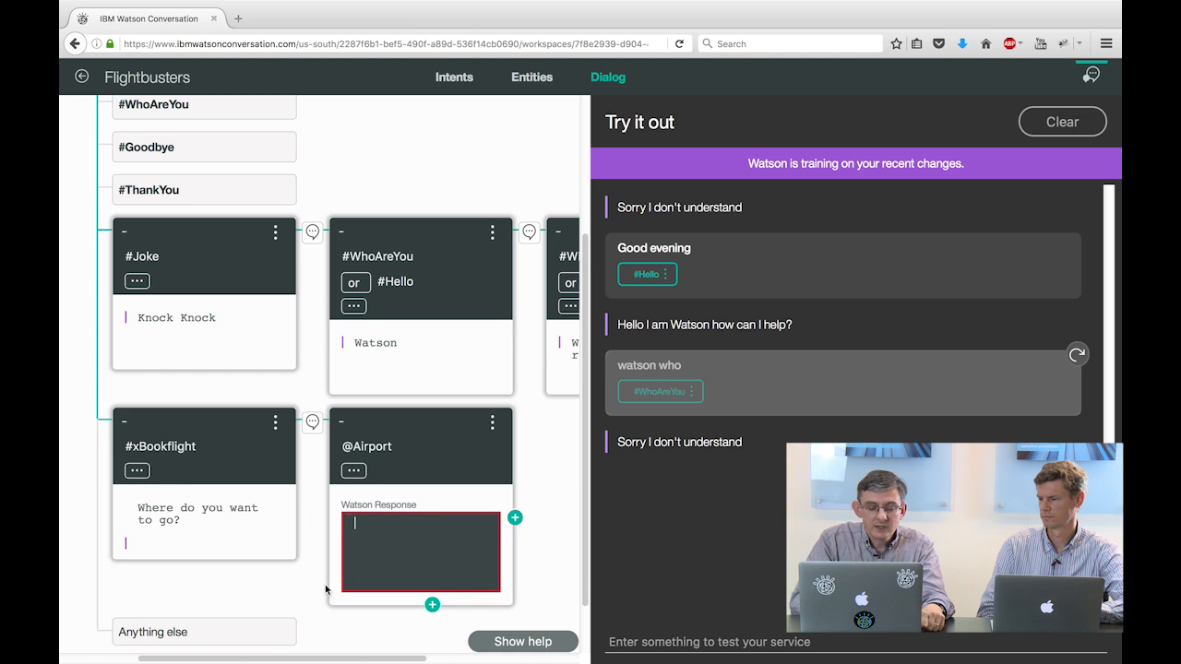
{"action": "mouse_move", "coordinate": [338, 646]}
{"action": "left_click", "coordinate": [211, 649]}
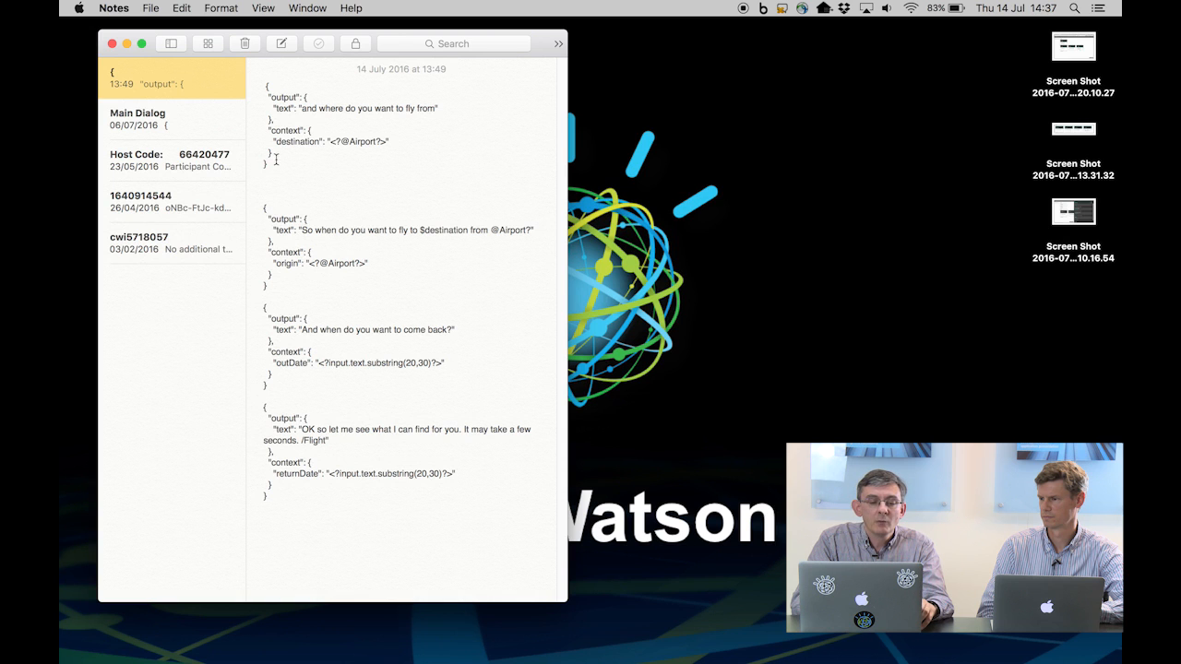
{"action": "left_click_drag", "start_coordinate": [275, 165], "coordinate": [258, 87]}
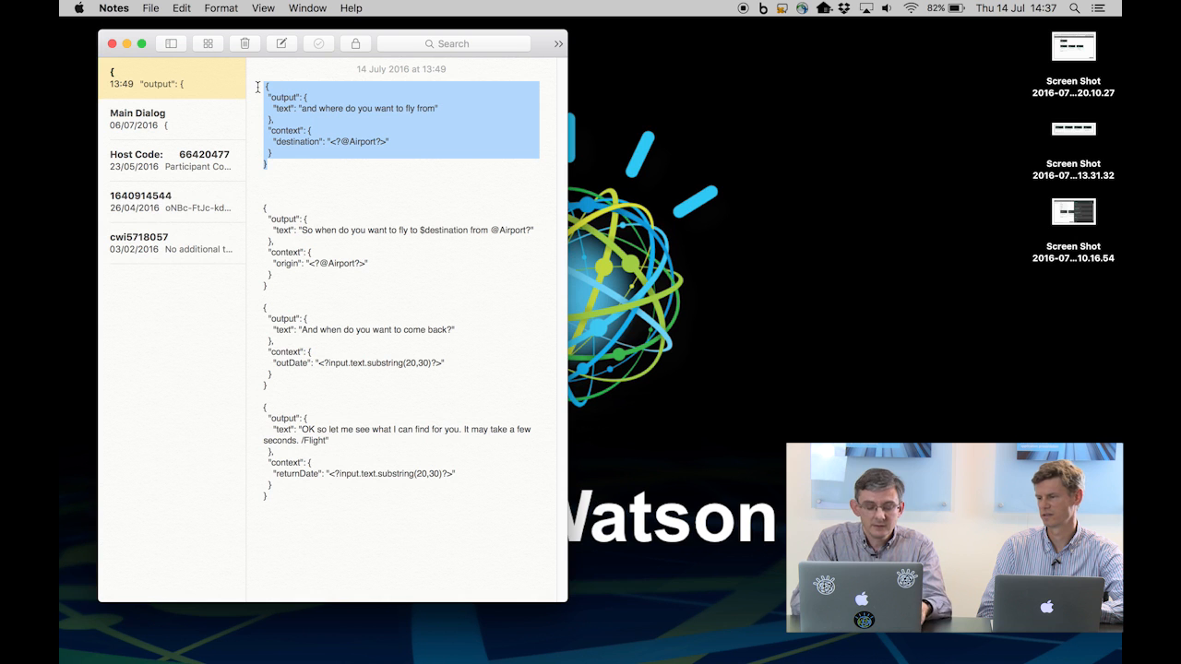
{"action": "key", "text": "super+c"}
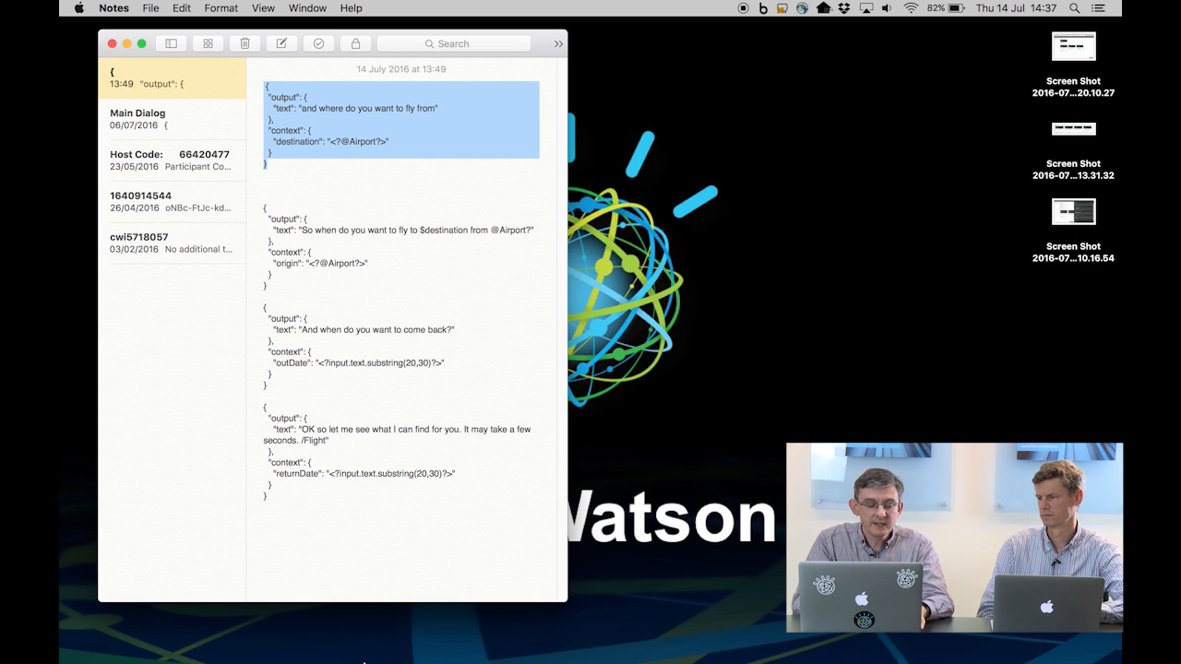
{"action": "left_click", "coordinate": [158, 646]}
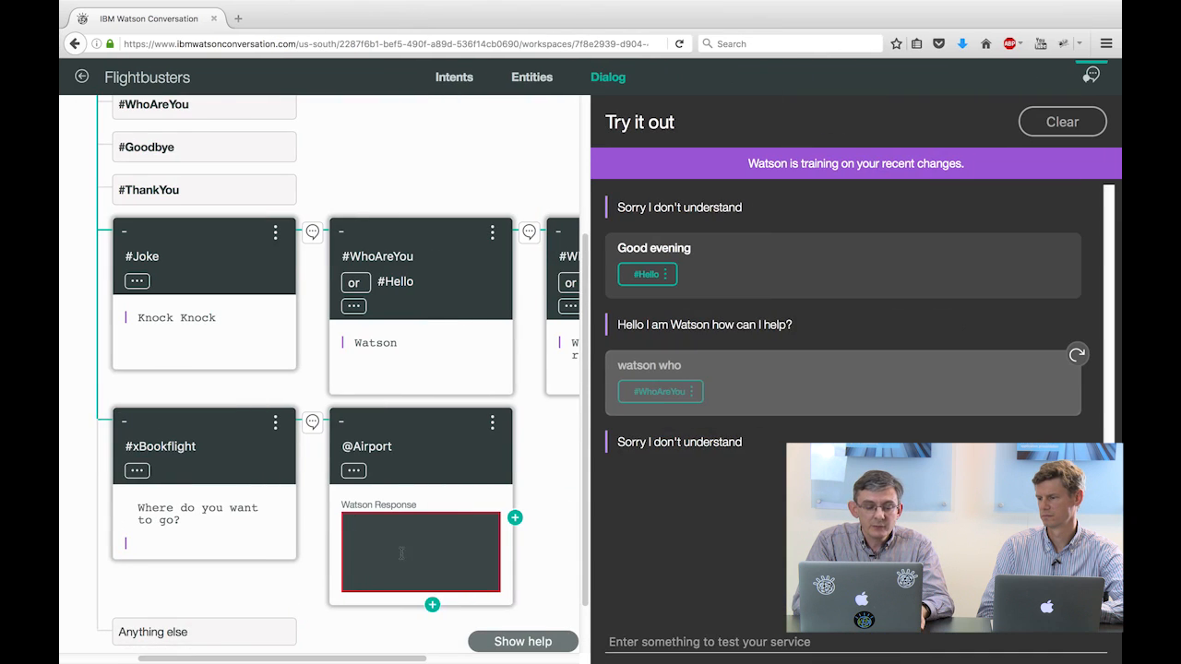
{"action": "key", "text": "super+v"}
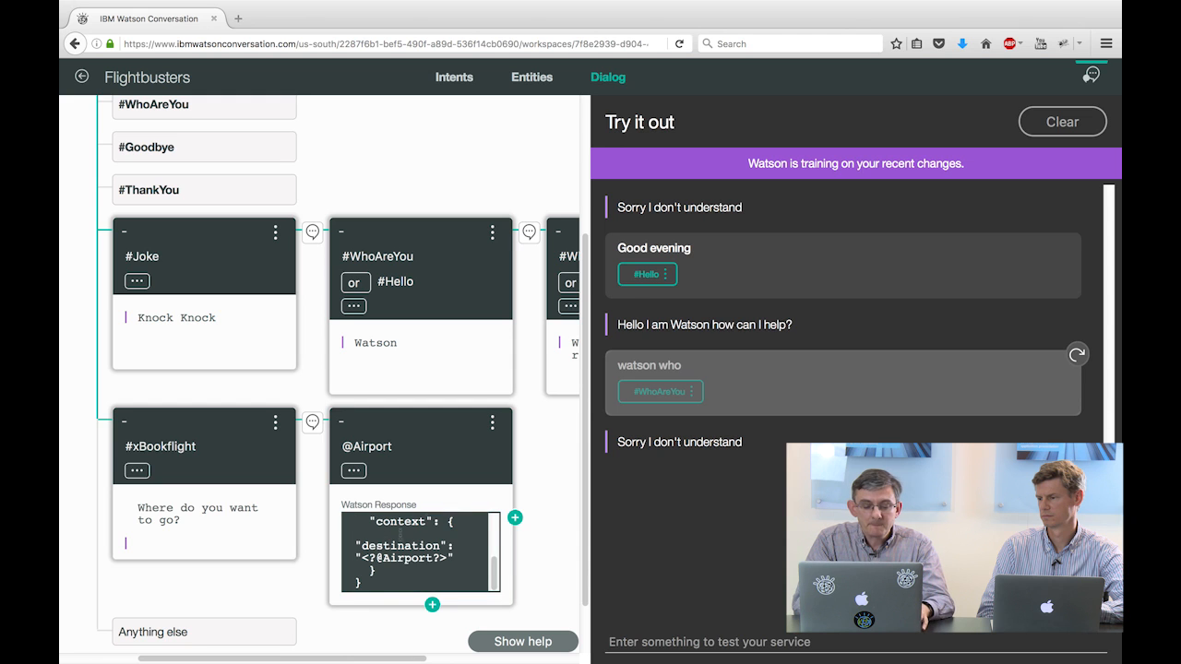
{"action": "left_click_drag", "start_coordinate": [494, 567], "coordinate": [496, 527]}
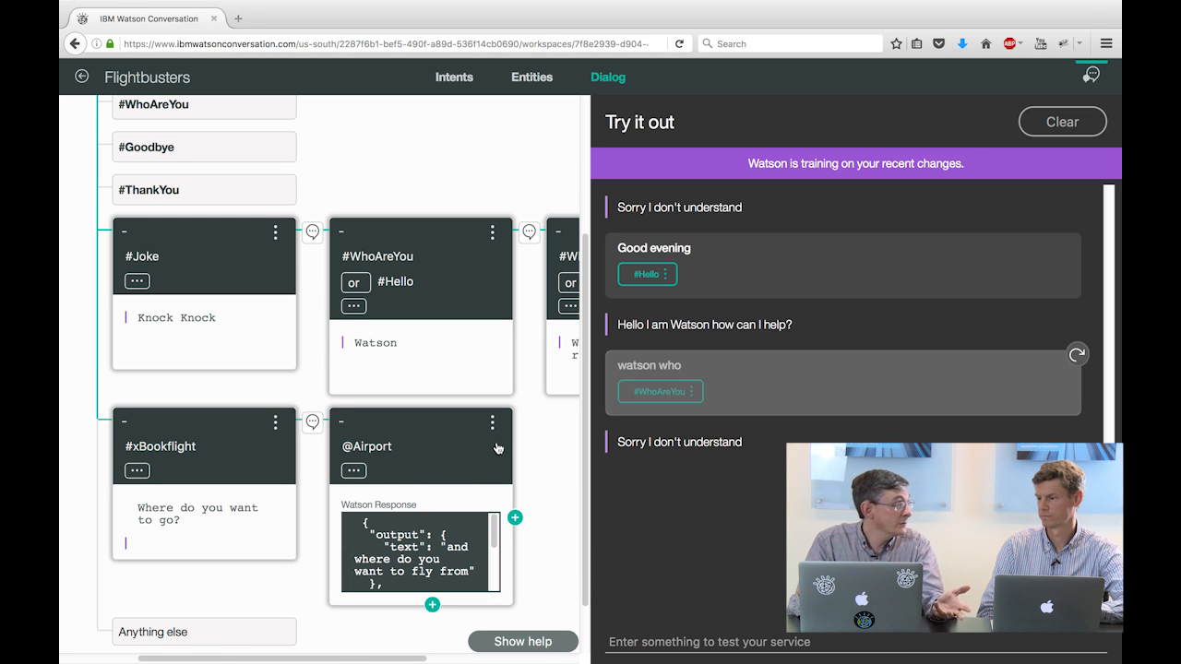
{"action": "left_click", "coordinate": [515, 519]}
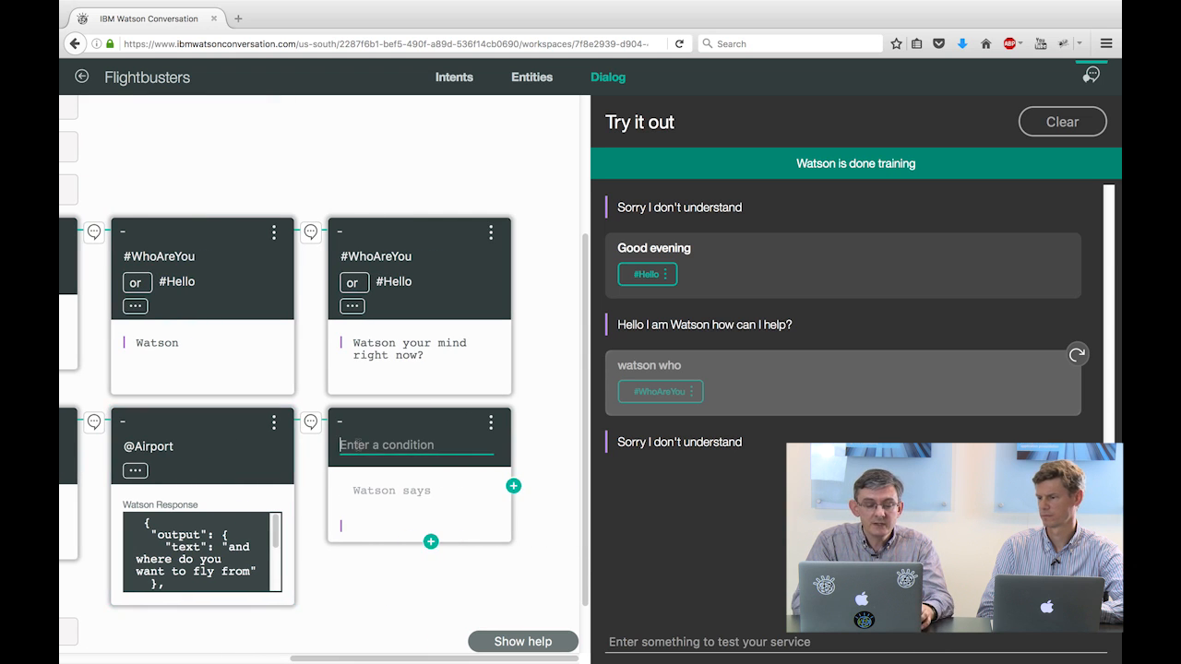
{"action": "type", "text": "@A"}
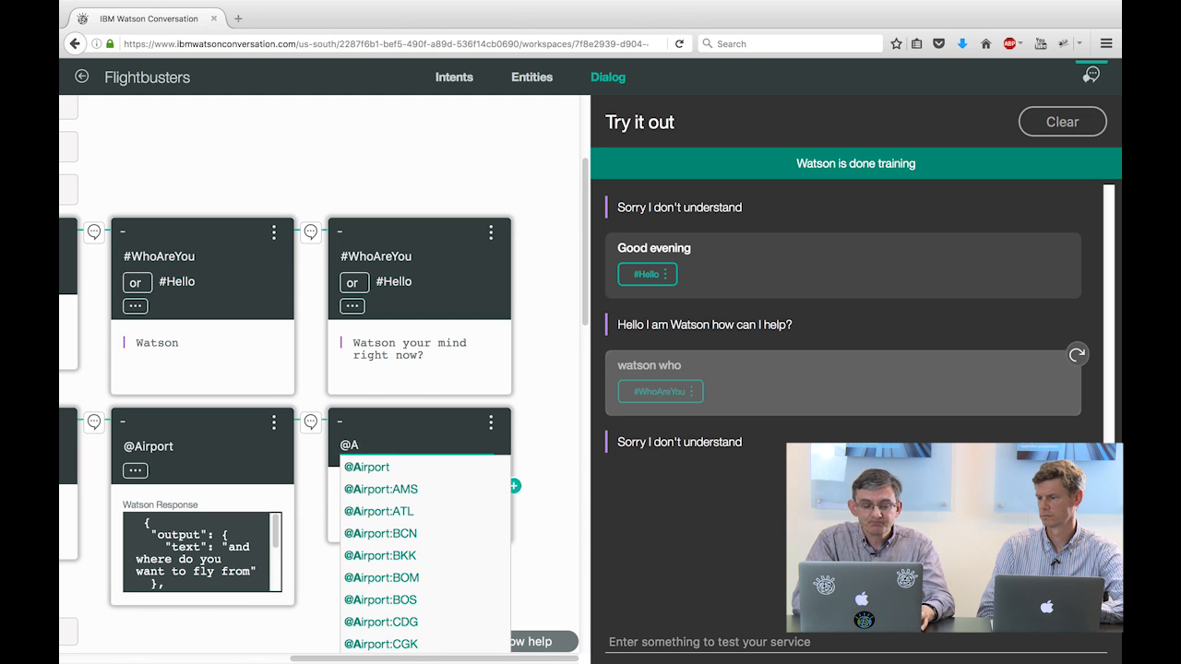
{"action": "left_click", "coordinate": [378, 467]}
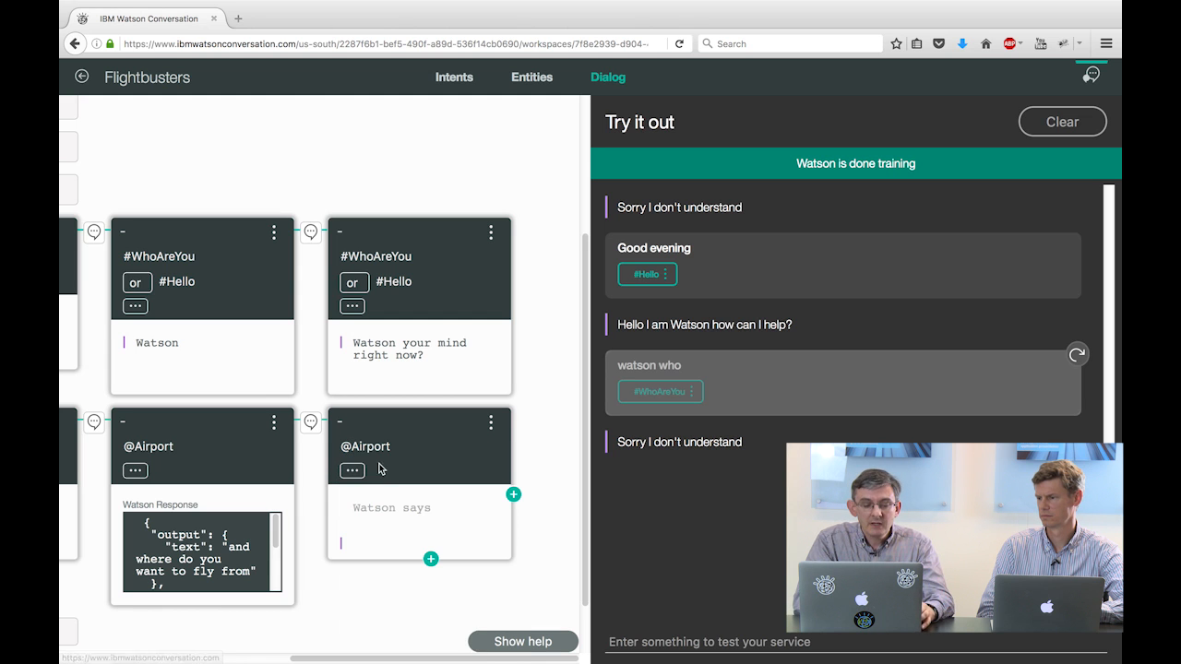
{"action": "mouse_move", "coordinate": [313, 657]}
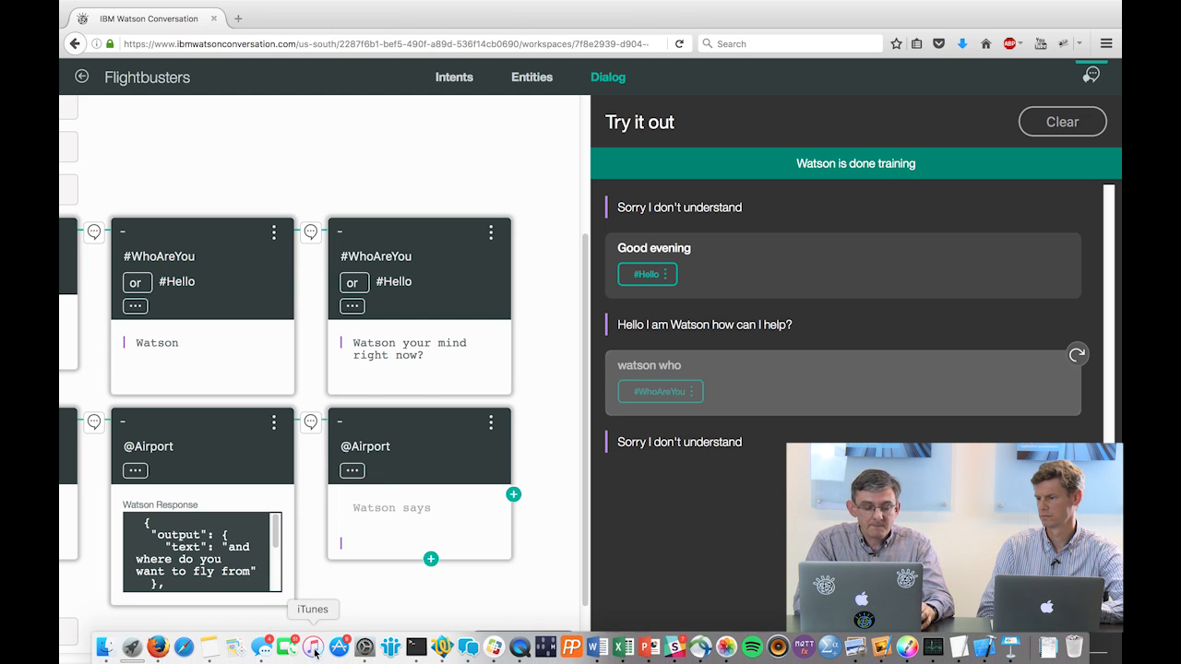
{"action": "left_click", "coordinate": [210, 652]}
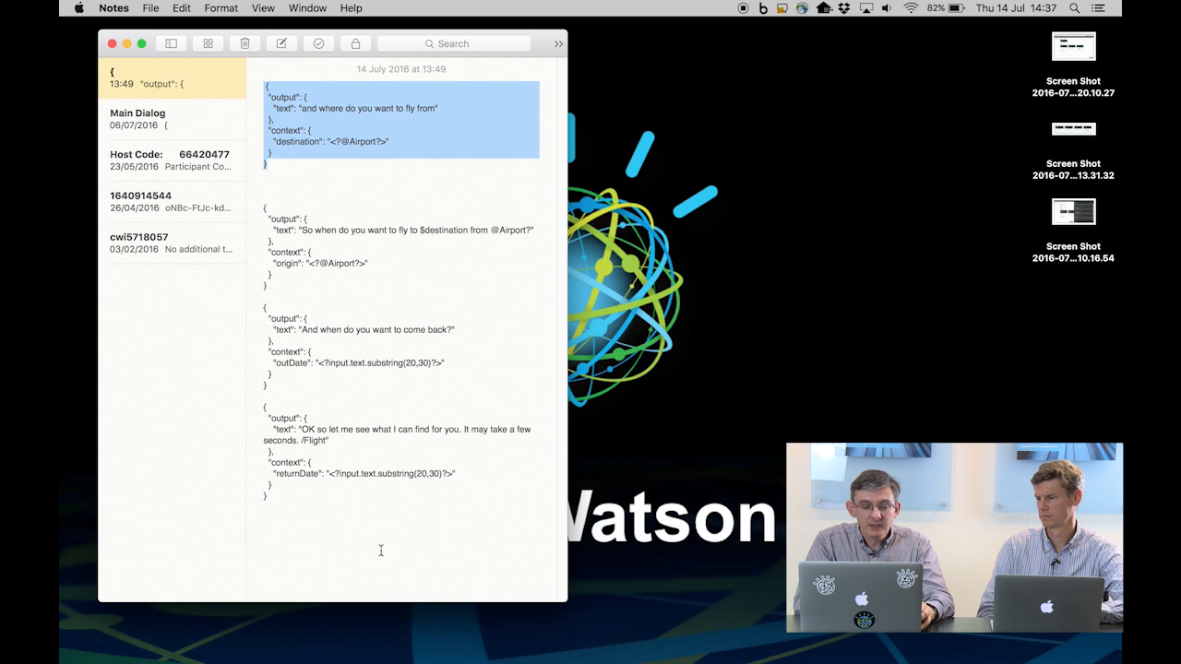
{"action": "left_click_drag", "start_coordinate": [281, 289], "coordinate": [255, 202]}
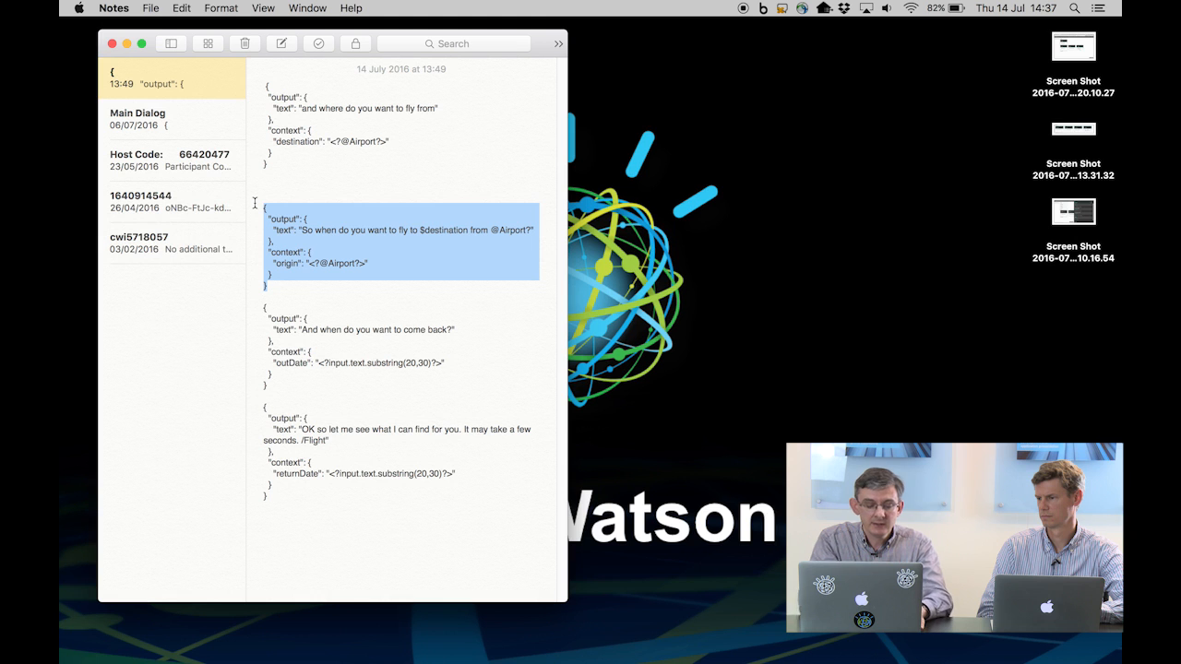
{"action": "key", "text": "super+Tab"}
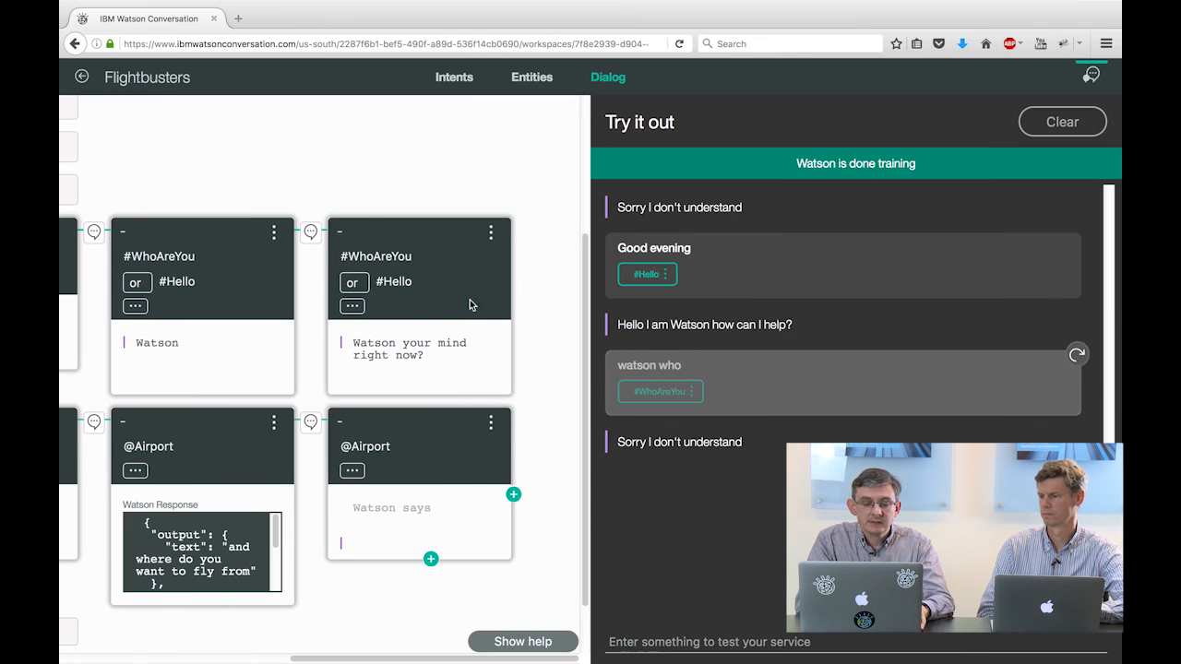
{"action": "left_click", "coordinate": [491, 422]}
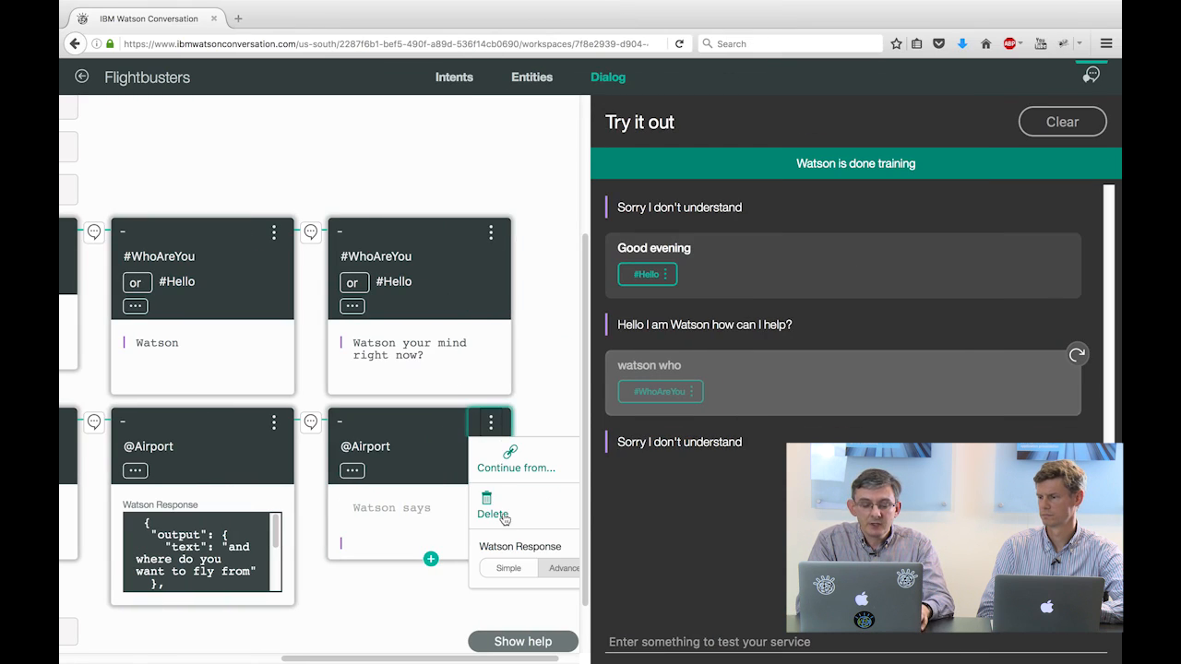
{"action": "left_click", "coordinate": [559, 569]}
{"action": "key", "text": "ctrl+a"}
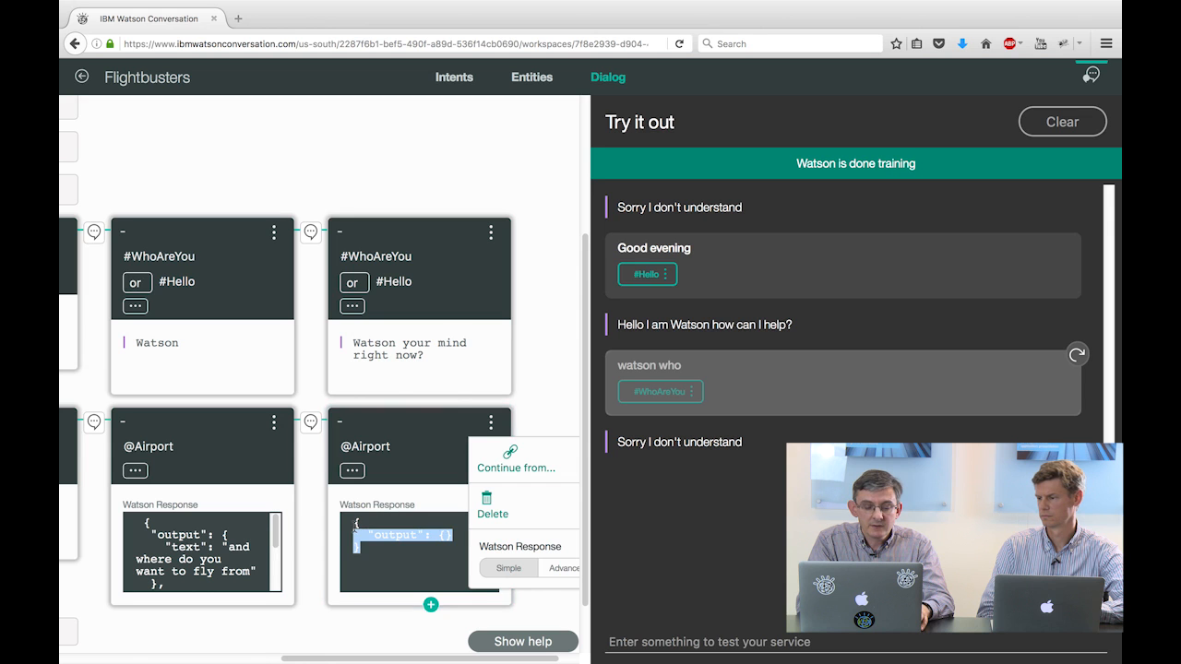
{"action": "key", "text": "BackSpace"}
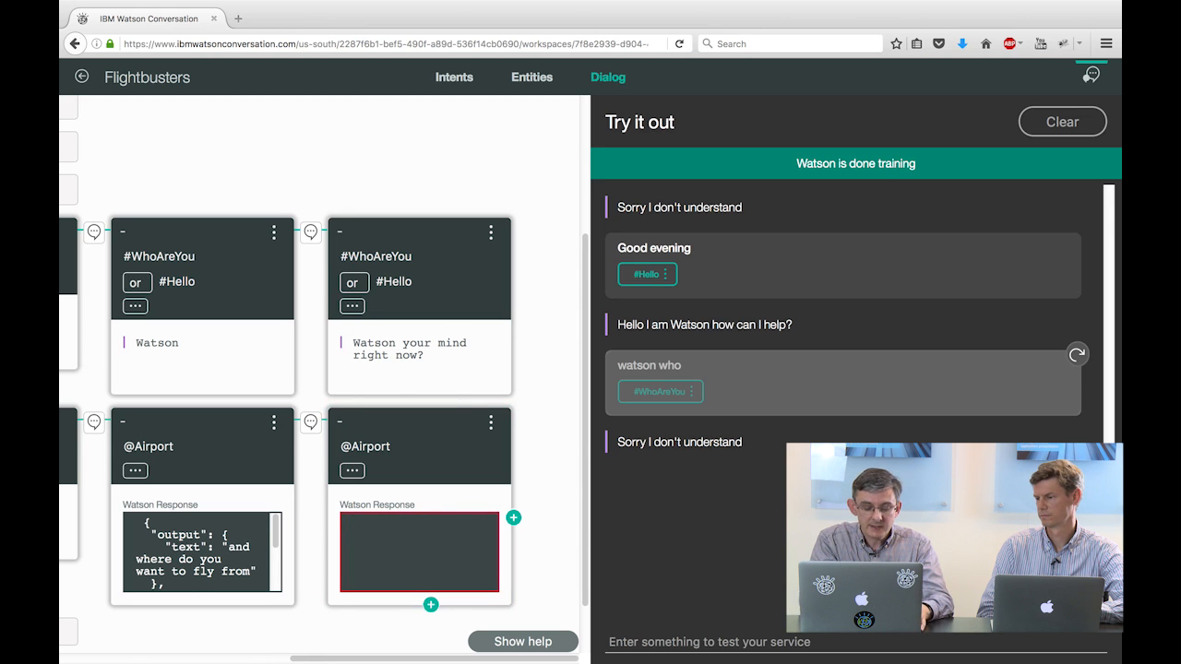
{"action": "key", "text": "ctrl+v"}
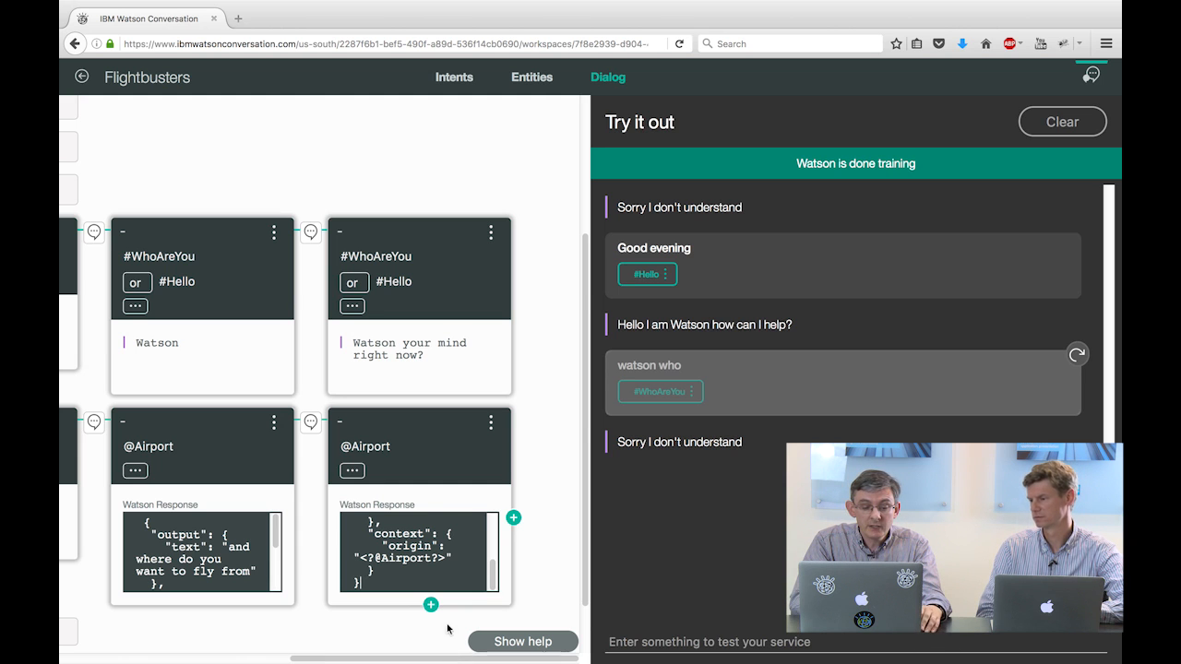
{"action": "left_click", "coordinate": [514, 519]}
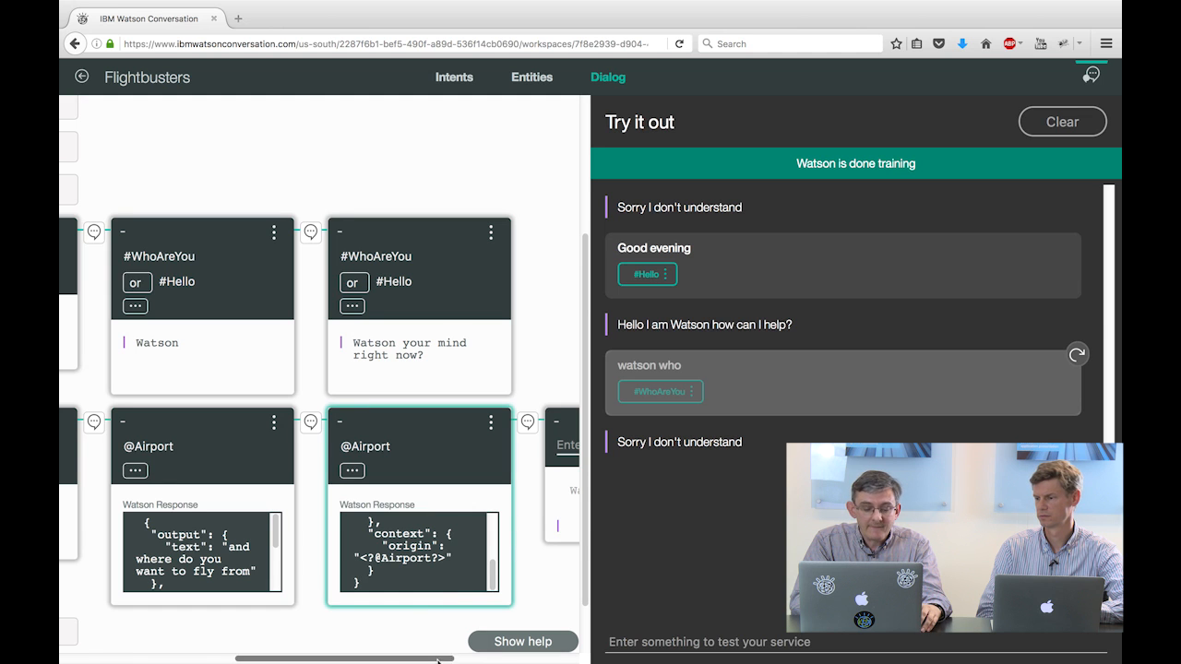
{"action": "left_click", "coordinate": [1090, 76]}
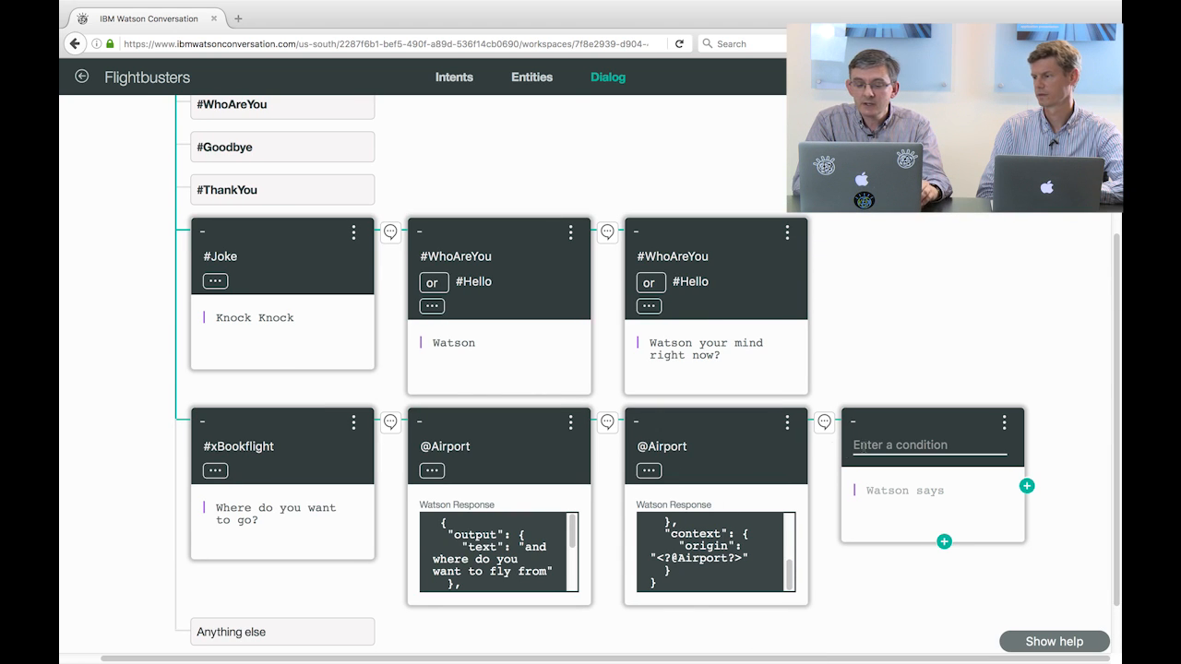
{"action": "left_click", "coordinate": [854, 443]}
{"action": "type", "text": "@"}
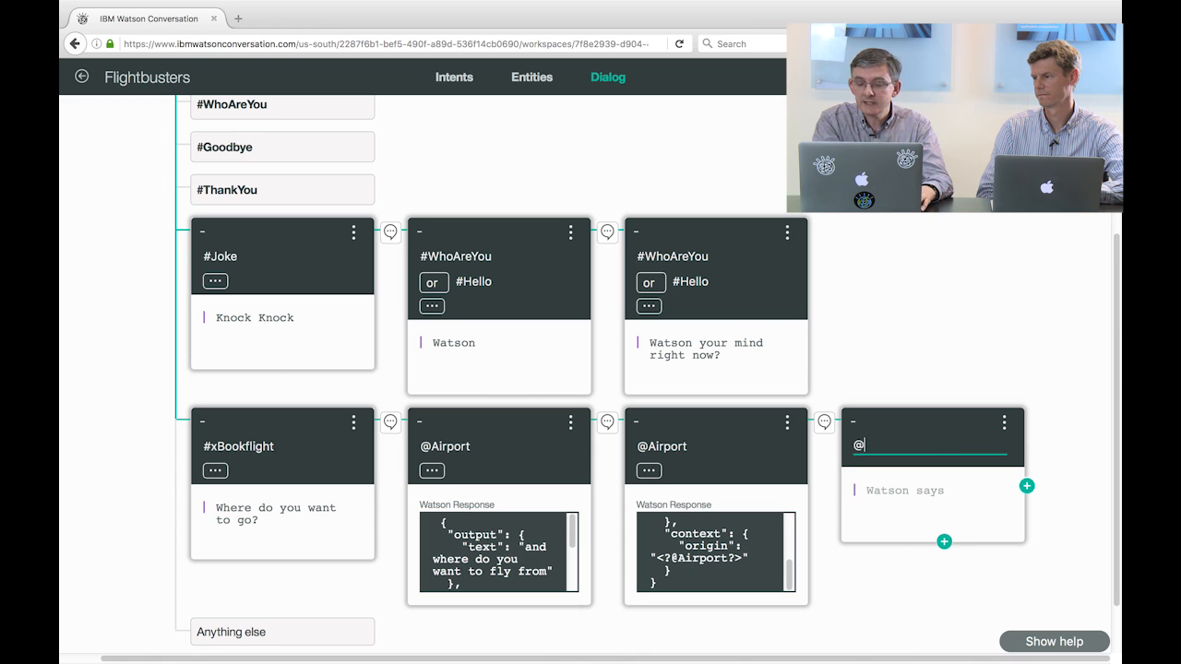
{"action": "type", "text": "v"}
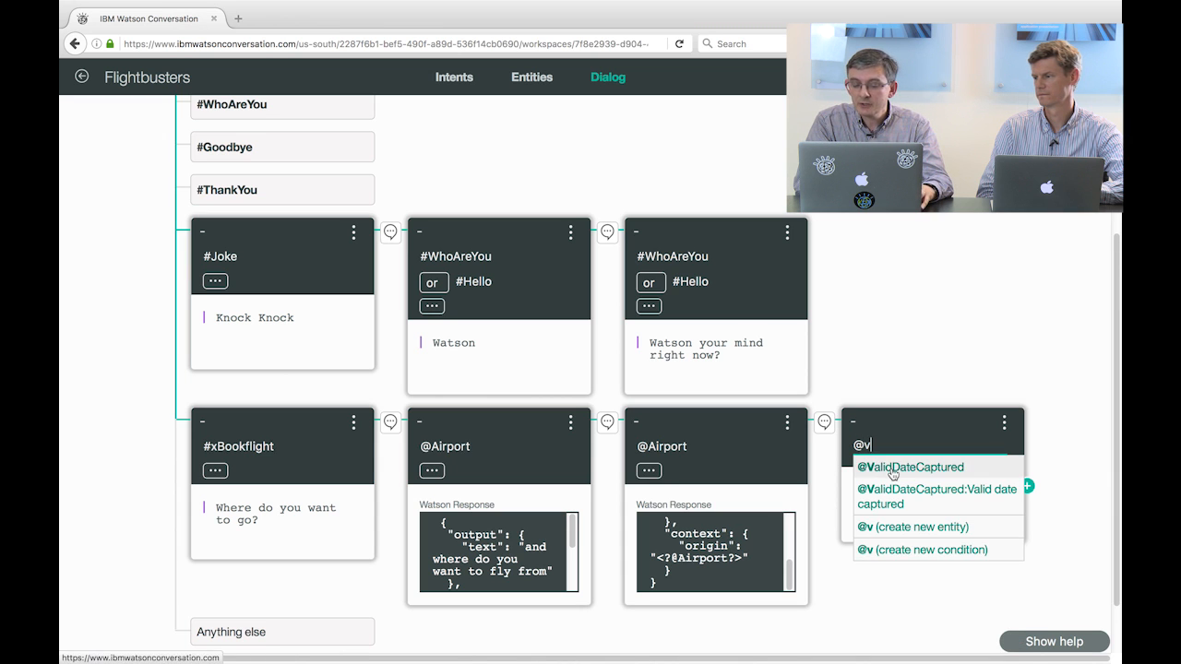
{"action": "left_click", "coordinate": [893, 474]}
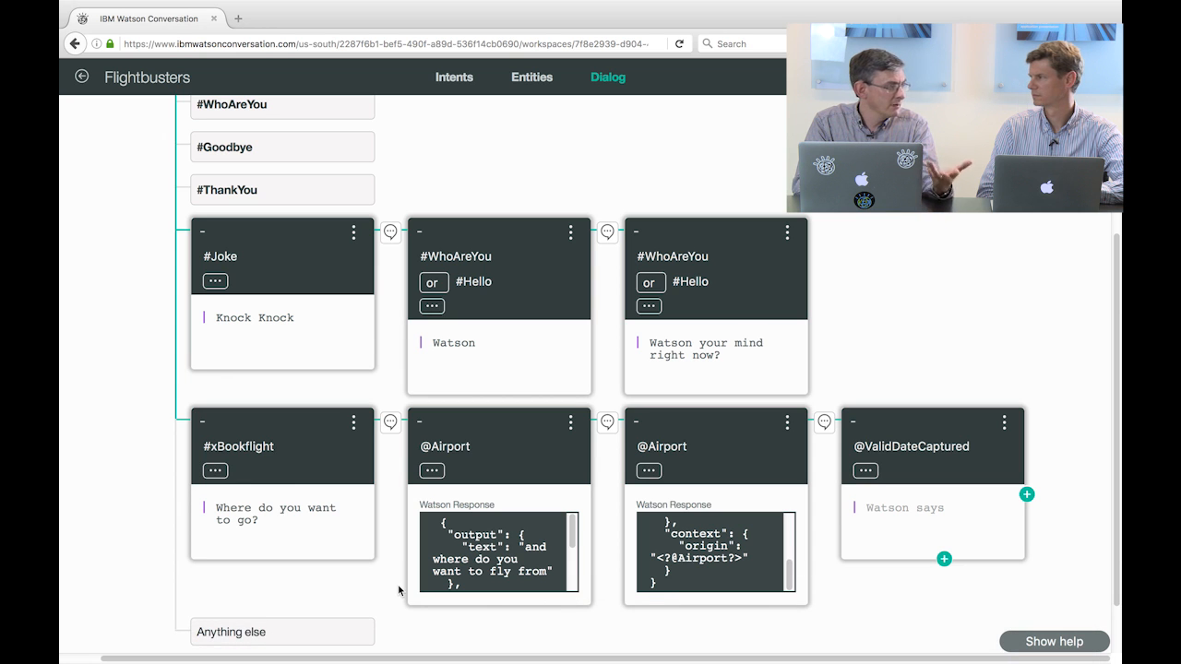
Copy the "And when do you want to come back?" JSON block with the outDate context from Notes and return to the dialog
{"action": "mouse_move", "coordinate": [270, 659]}
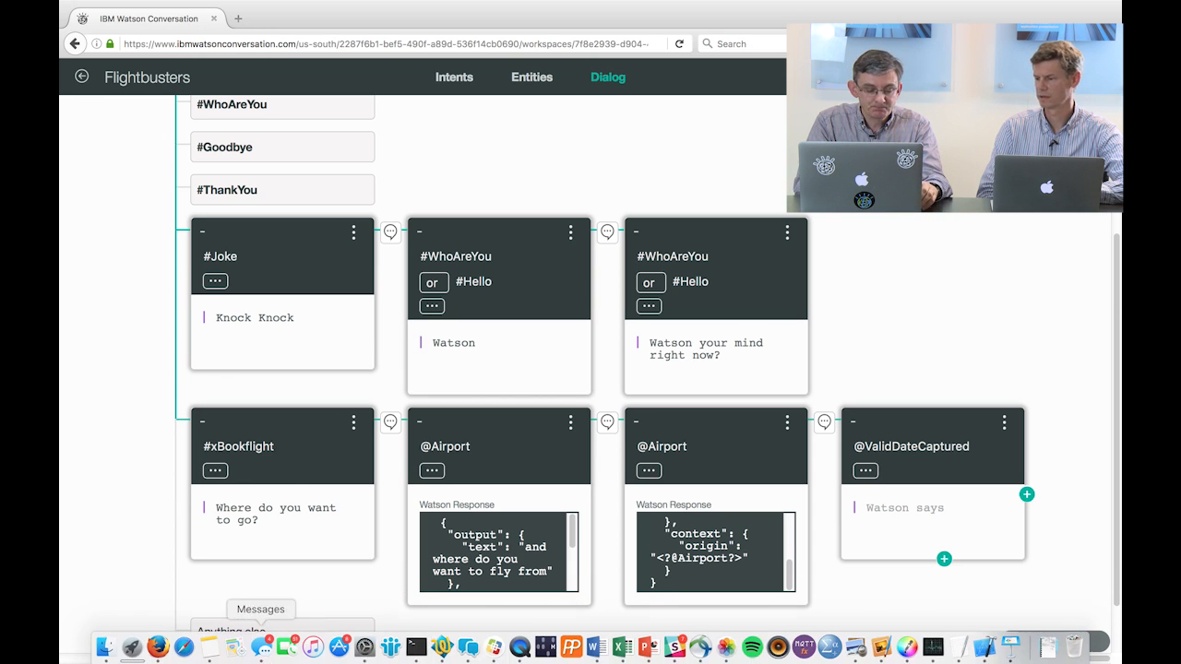
{"action": "left_click", "coordinate": [217, 651]}
{"action": "left_click_drag", "start_coordinate": [269, 386], "coordinate": [259, 310]}
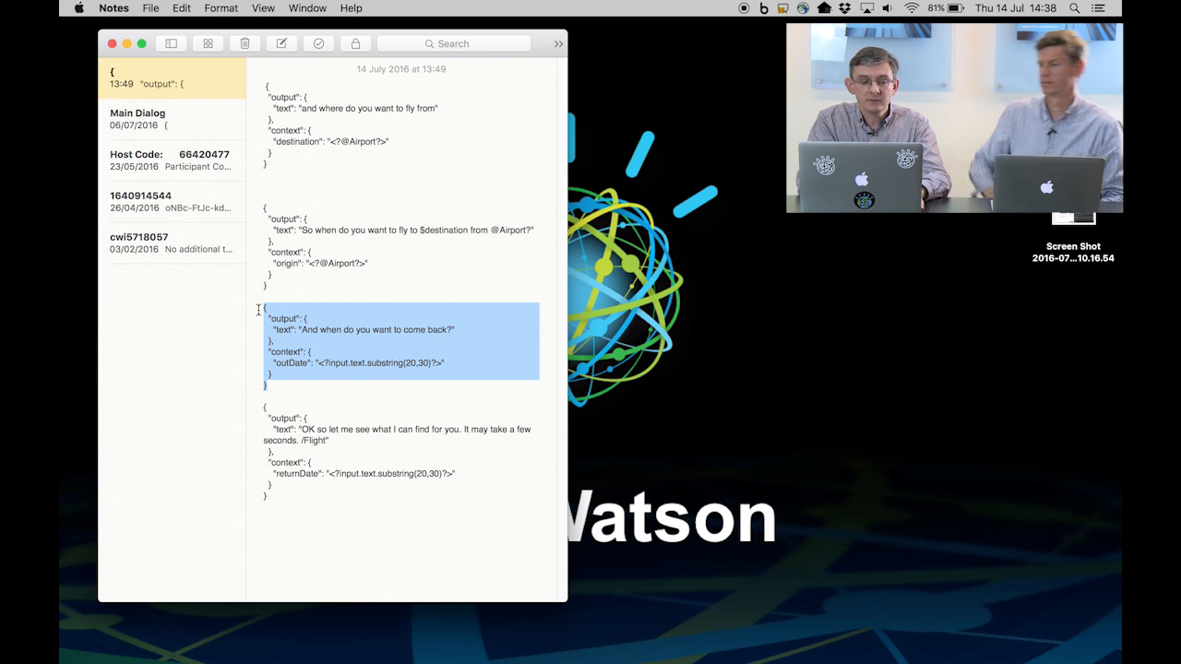
{"action": "key", "text": "super+Tab"}
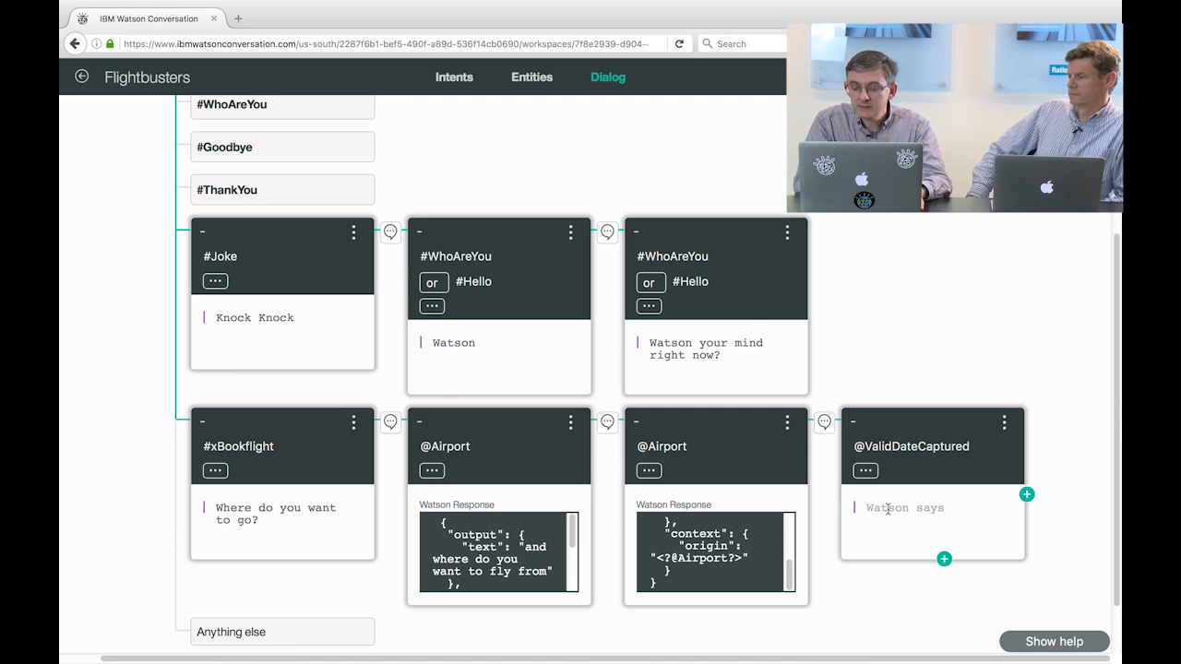
{"action": "left_click", "coordinate": [1005, 423]}
{"action": "left_click", "coordinate": [1081, 569]}
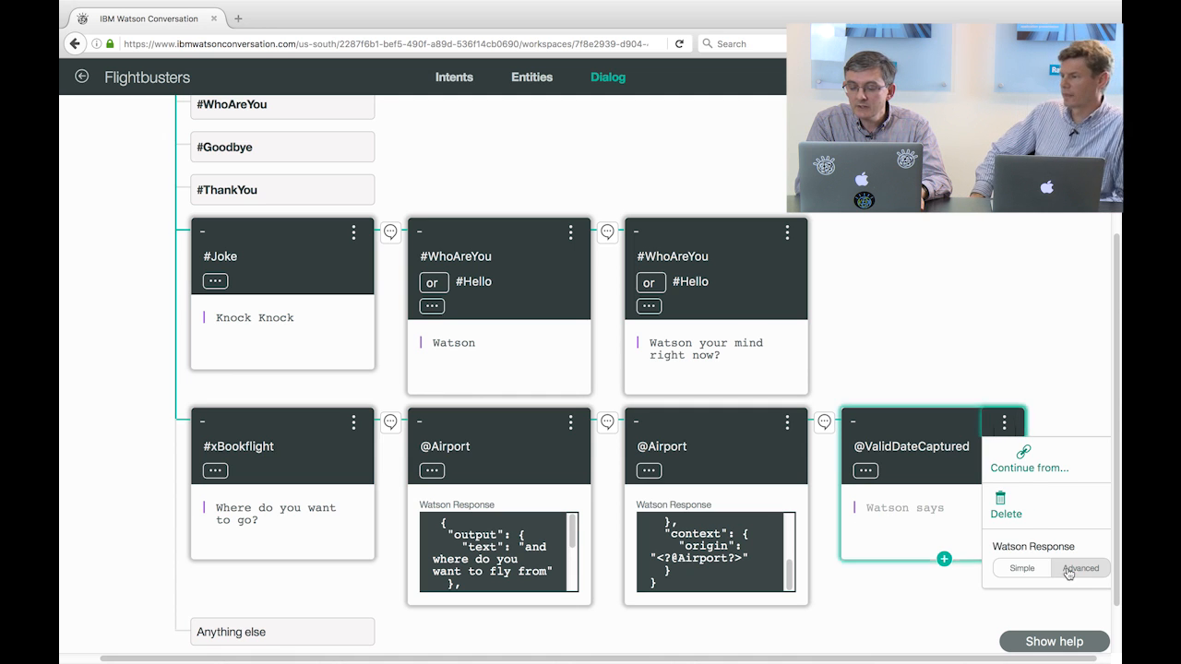
{"action": "left_click_drag", "start_coordinate": [883, 547], "coordinate": [864, 521]}
{"action": "key", "text": "BackSpace"}
{"action": "key", "text": "super+v"}
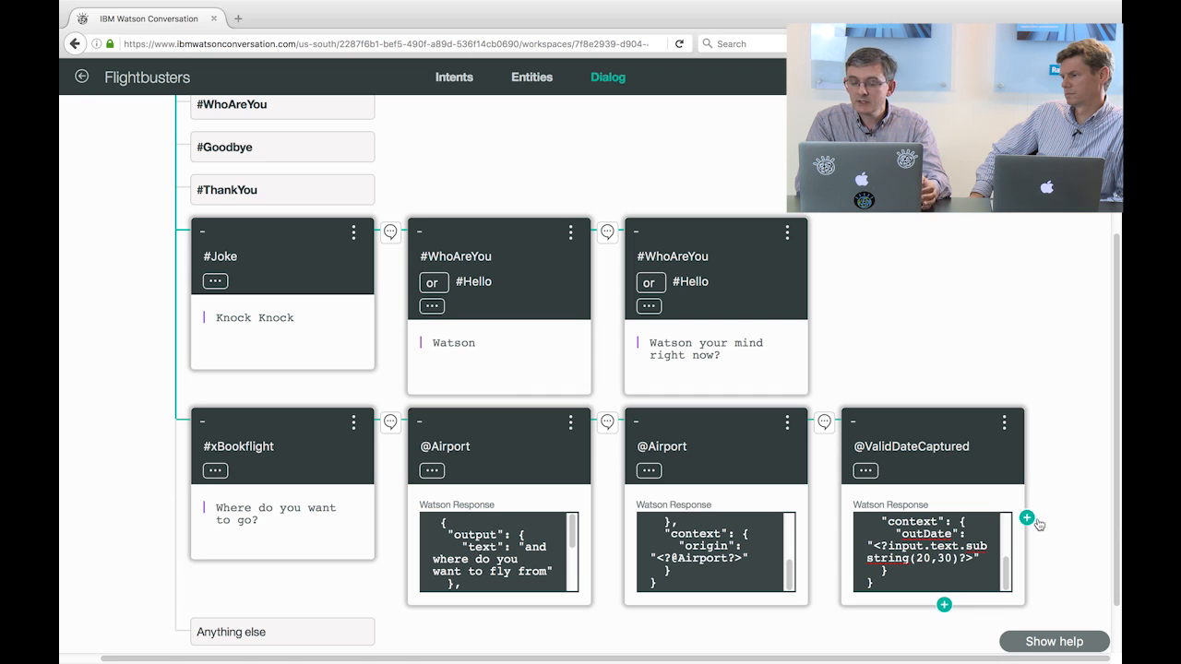
{"action": "left_click", "coordinate": [1028, 517]}
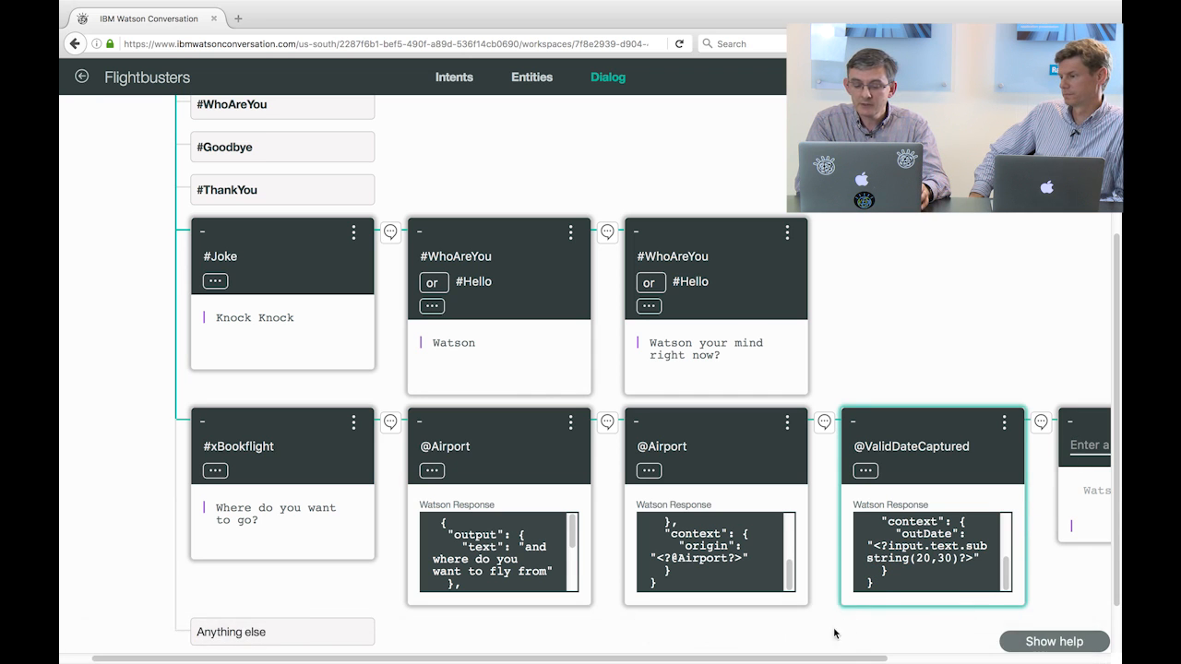
{"action": "left_click_drag", "start_coordinate": [827, 660], "coordinate": [1052, 659]}
{"action": "left_click", "coordinate": [860, 442]}
{"action": "type", "text": "@"}
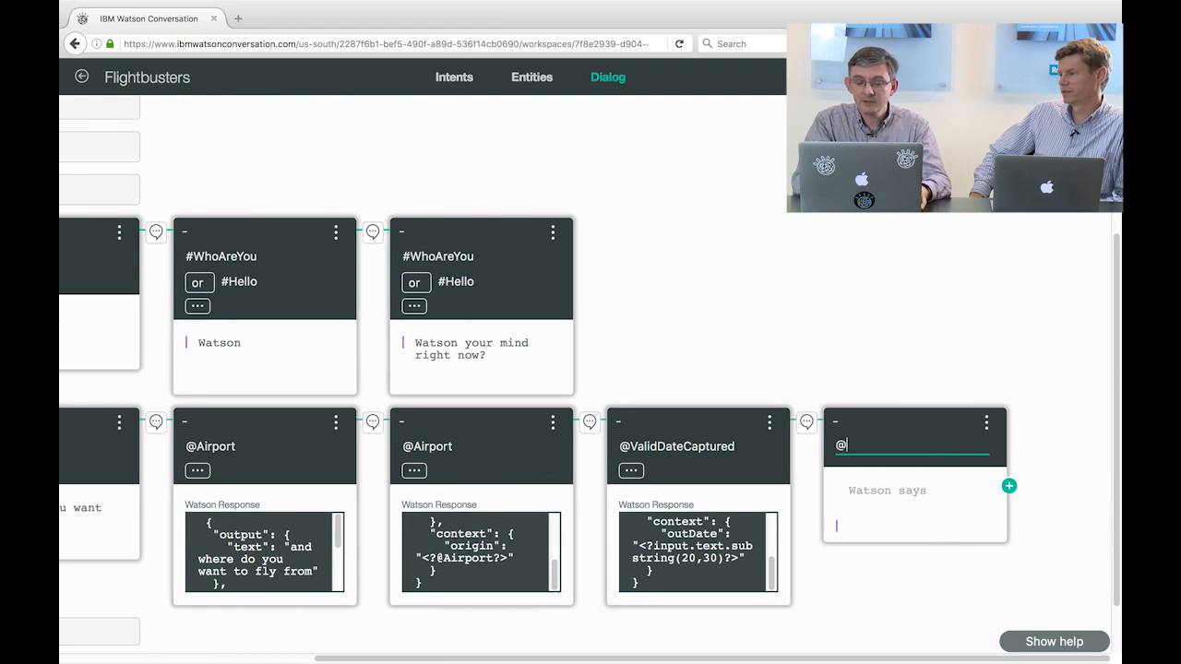
{"action": "type", "text": "Va"}
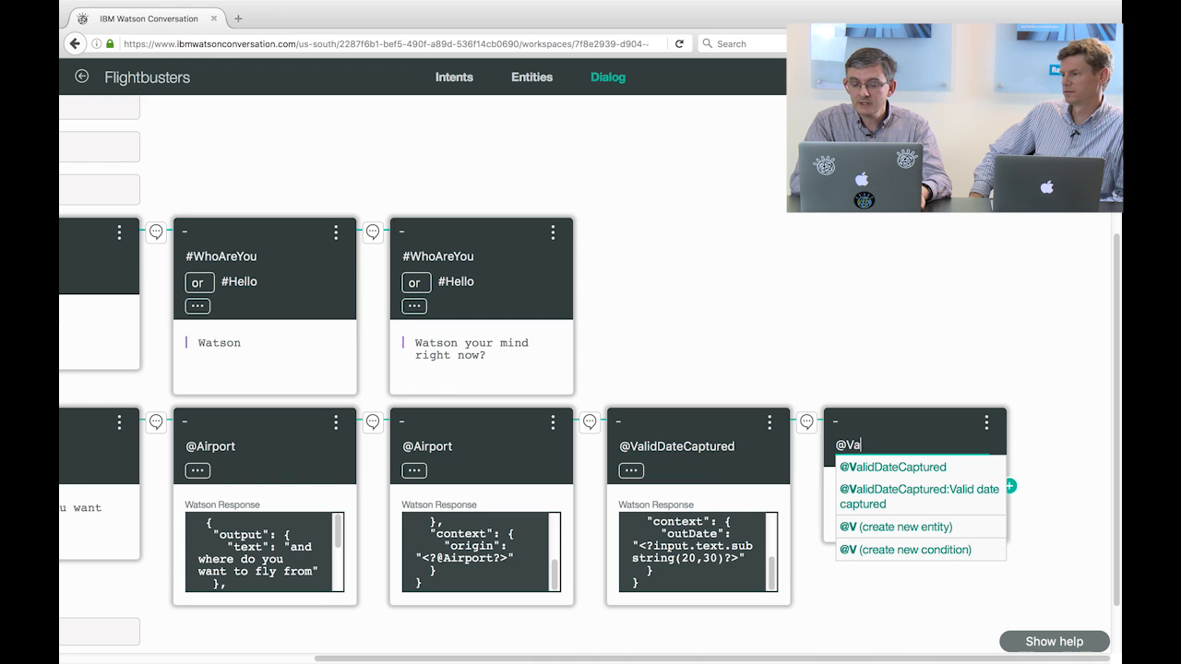
{"action": "left_click", "coordinate": [895, 469]}
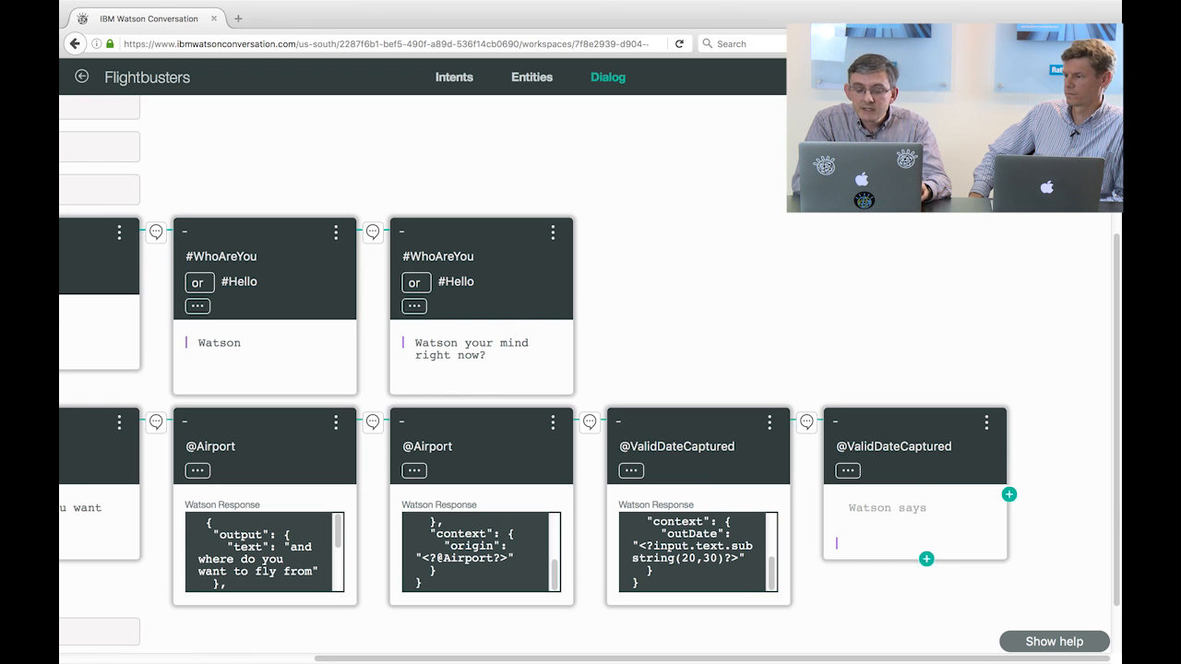
{"action": "mouse_move", "coordinate": [627, 659]}
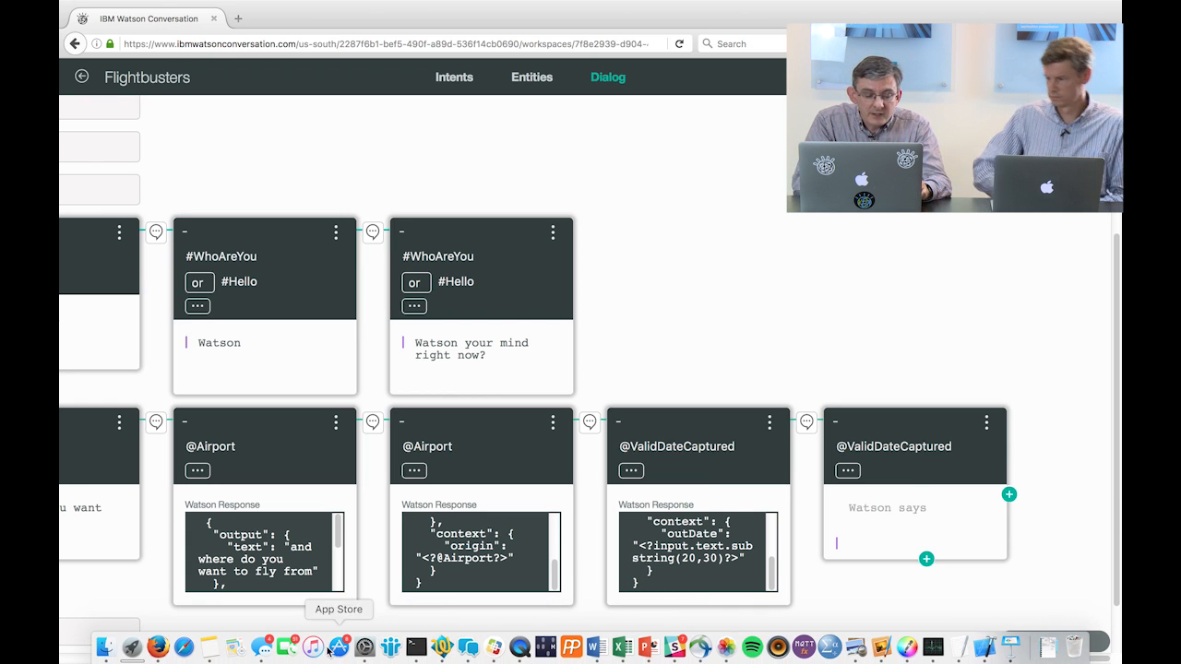
{"action": "left_click", "coordinate": [986, 422]}
{"action": "left_click", "coordinate": [1051, 576]}
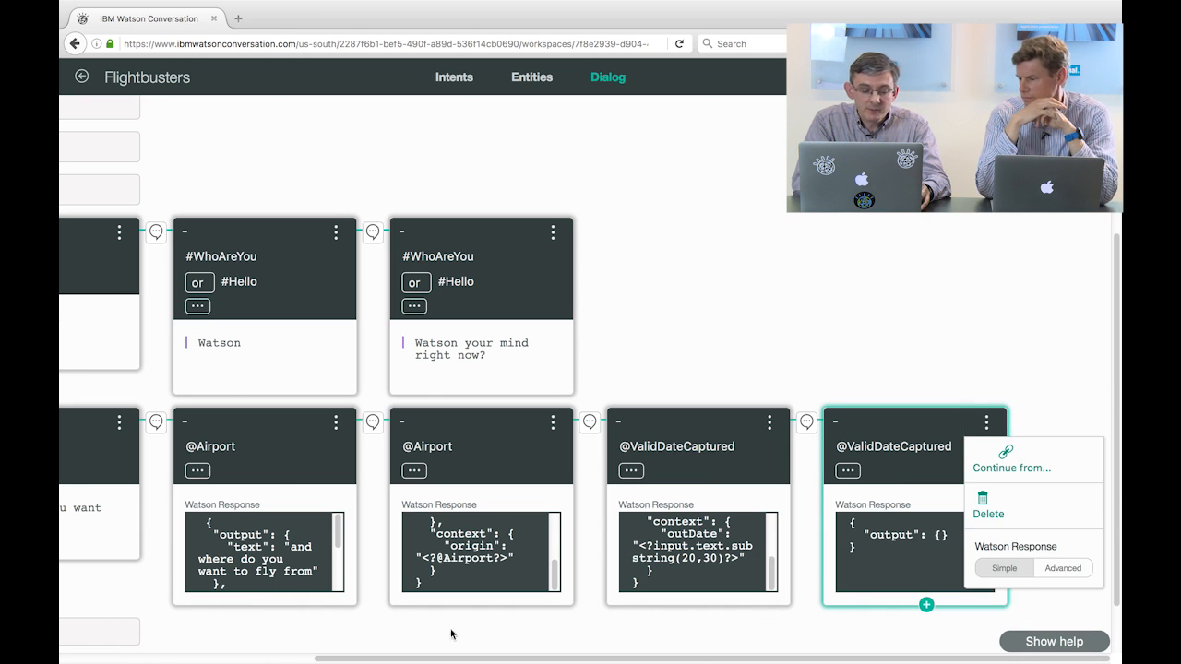
{"action": "left_click", "coordinate": [875, 553]}
{"action": "key", "text": "ctrl+a"}
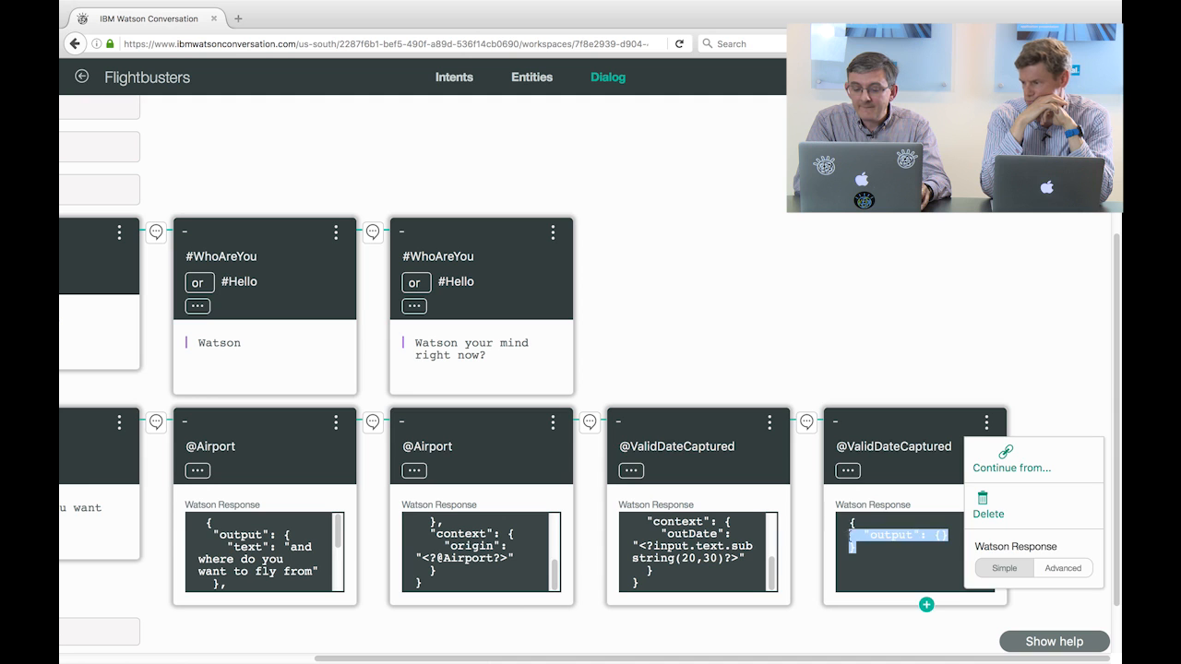
{"action": "key", "text": "BackSpace"}
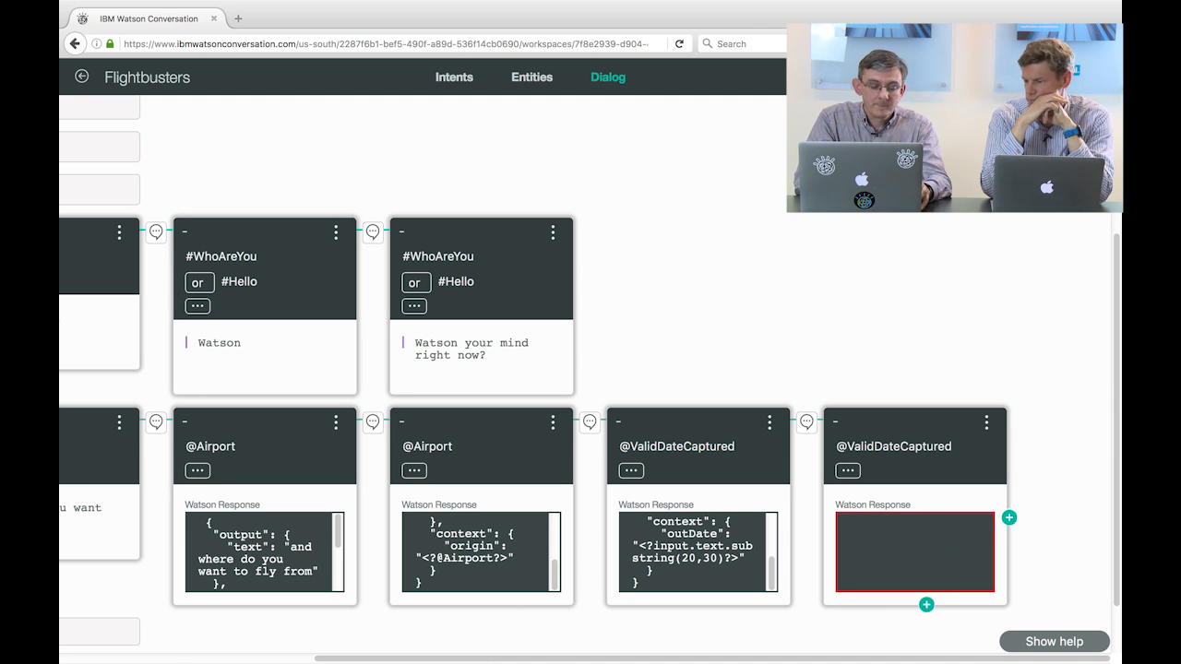
{"action": "left_click", "coordinate": [206, 646]}
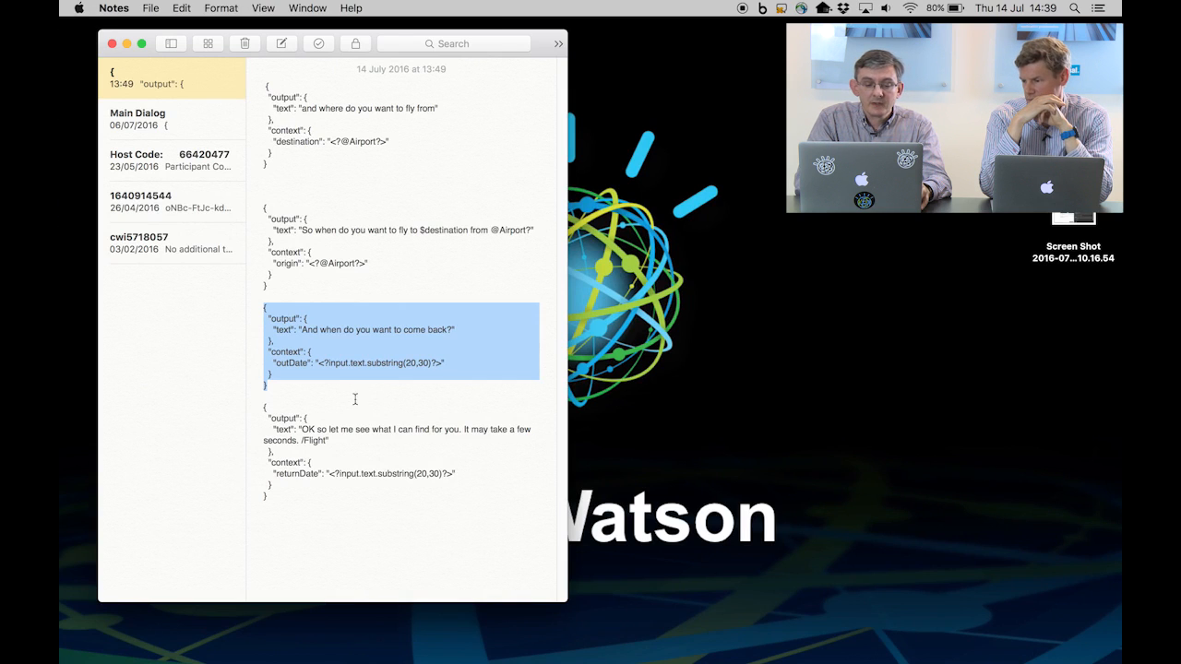
{"action": "left_click_drag", "start_coordinate": [286, 497], "coordinate": [251, 410]}
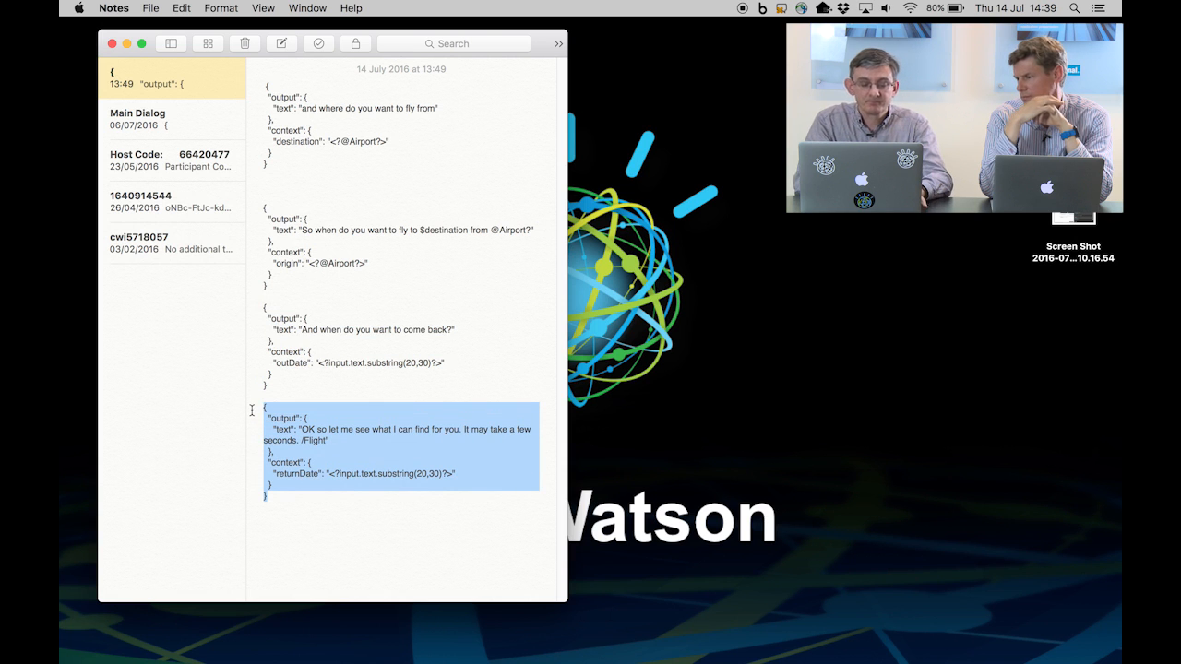
{"action": "key", "text": "super+Tab"}
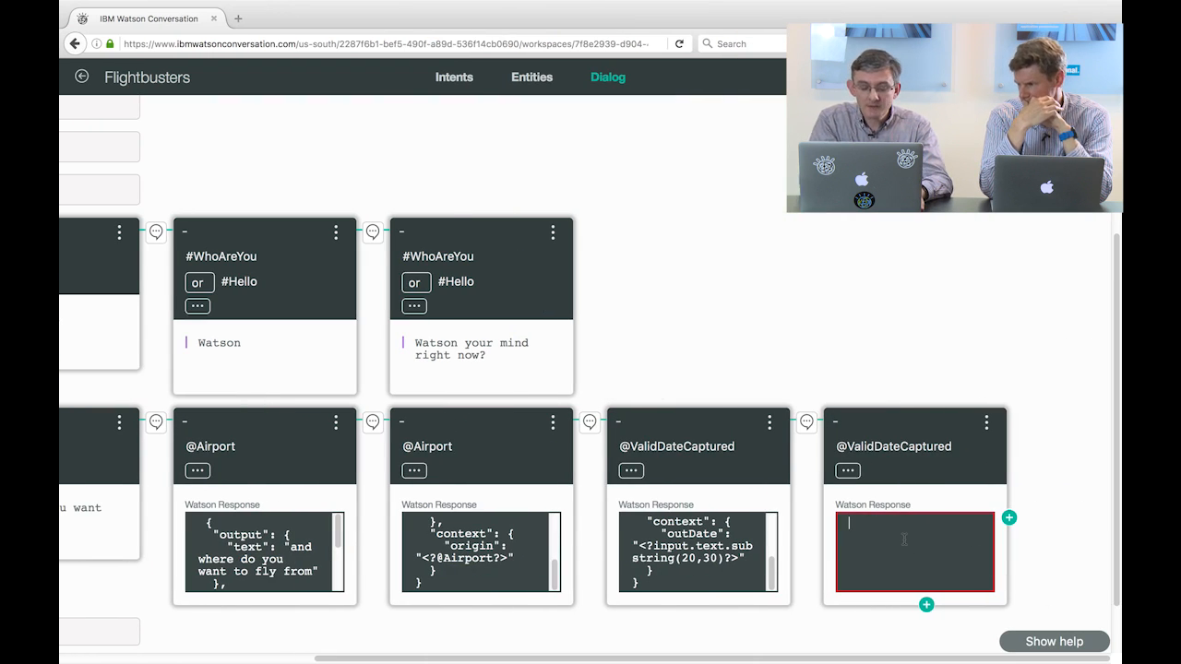
{"action": "type", "text": "{   \"context\": {     \"returnDate\": \"<?input.text.substring(20,30)?>\"   } }"}
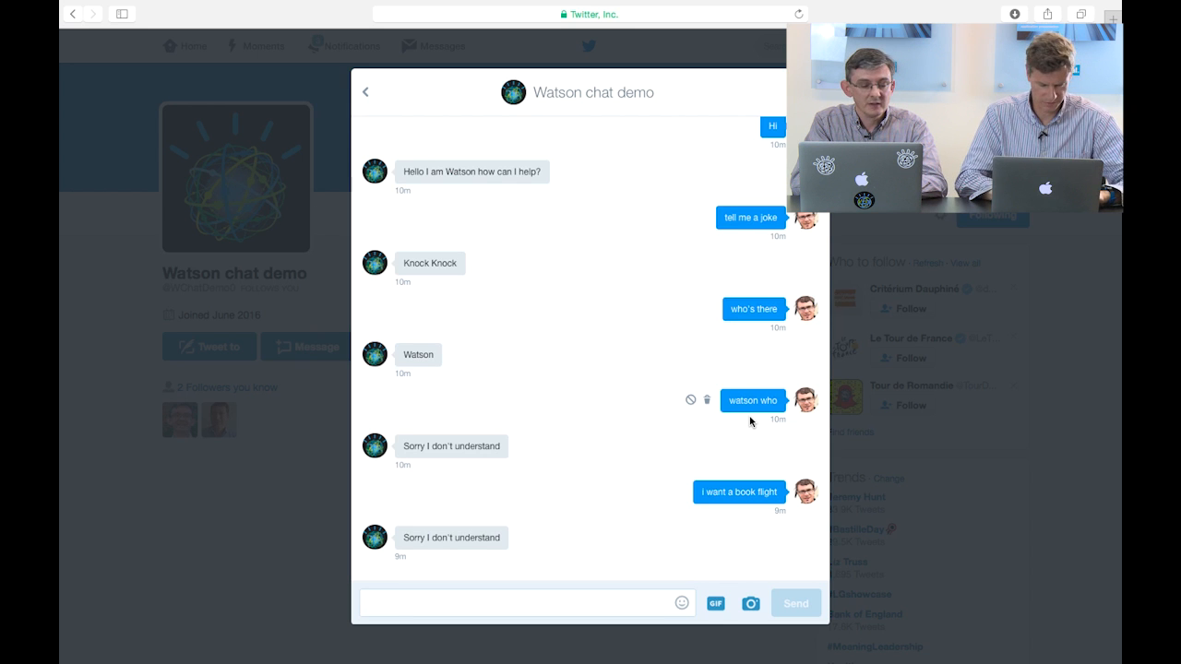
In the Watson chat demo conversation on Twitter, send "I want a book flight" and answer the destination question with "Paris"
{"action": "type", "text": "I"}
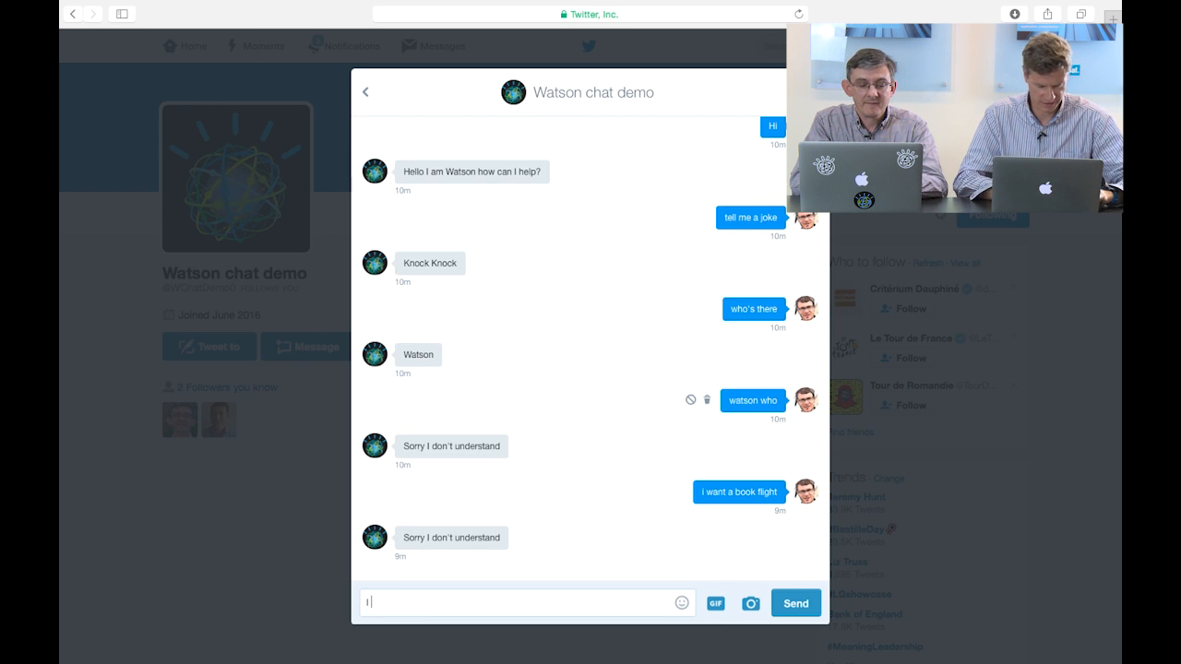
{"action": "type", "text": " want a book flight"}
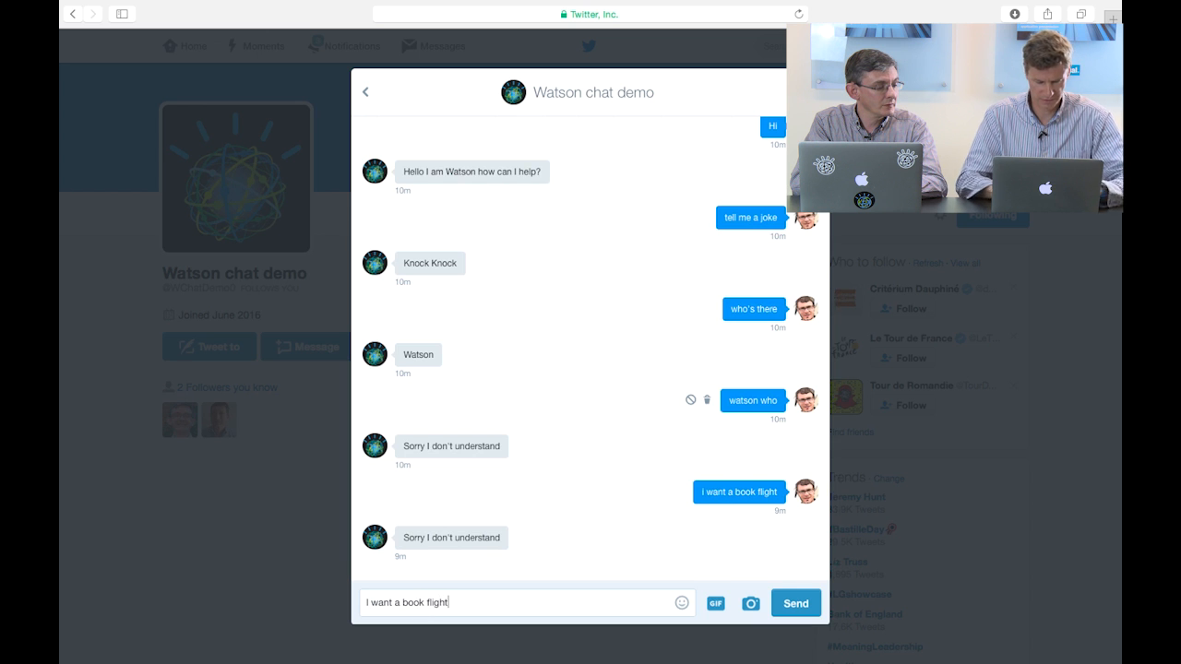
{"action": "key", "text": "Return"}
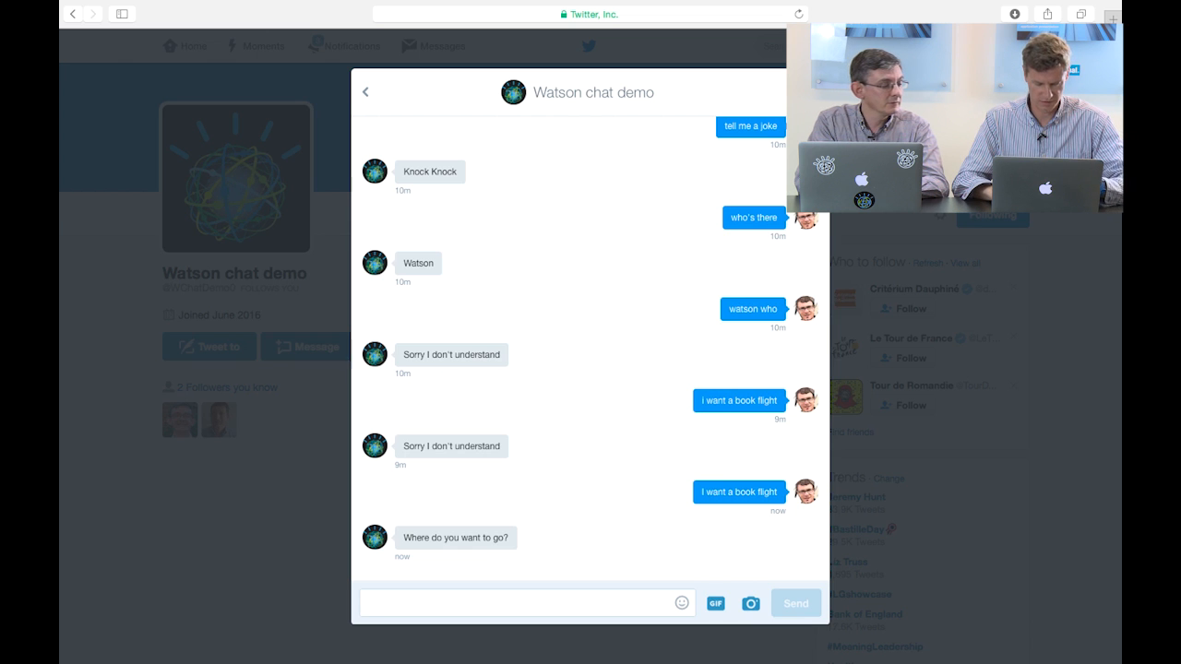
{"action": "type", "text": "Paris"}
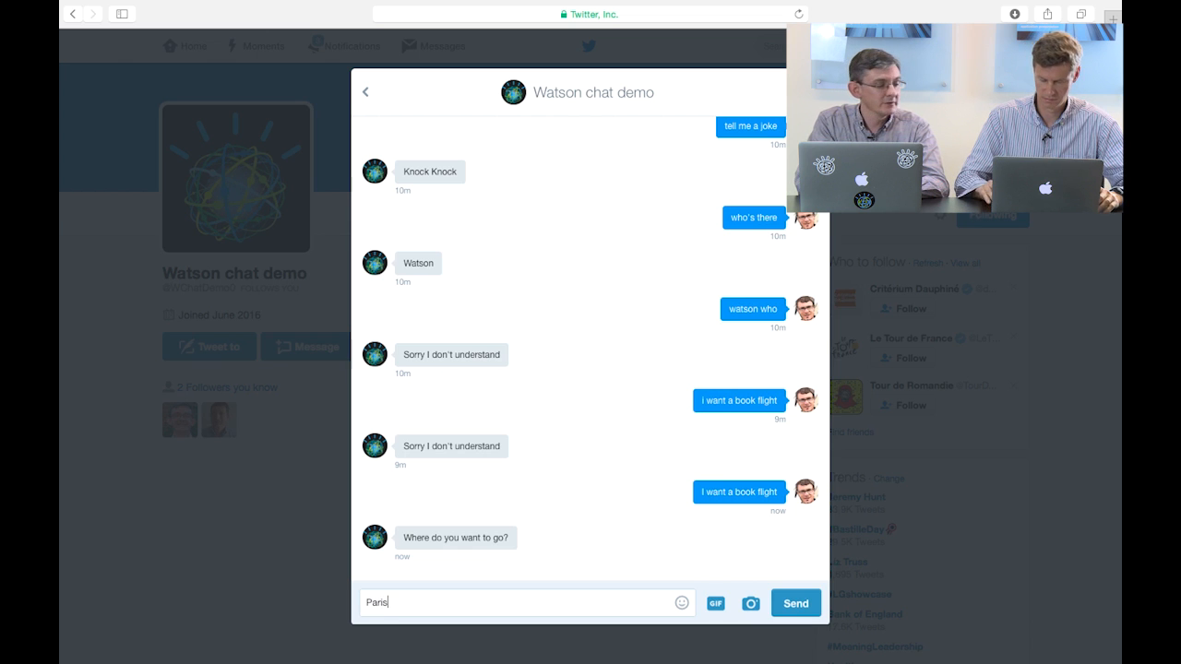
{"action": "key", "text": "Return"}
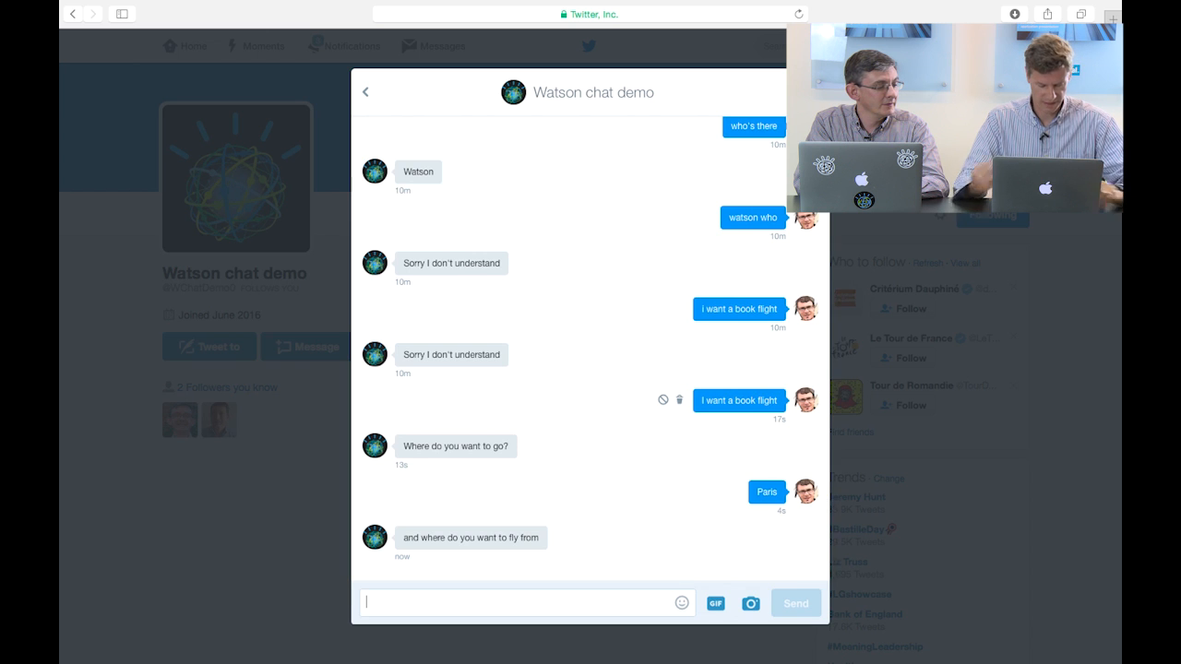
Answer the chatbot's departure question with "London" and its outbound date question with "1st September"
{"action": "type", "text": "London"}
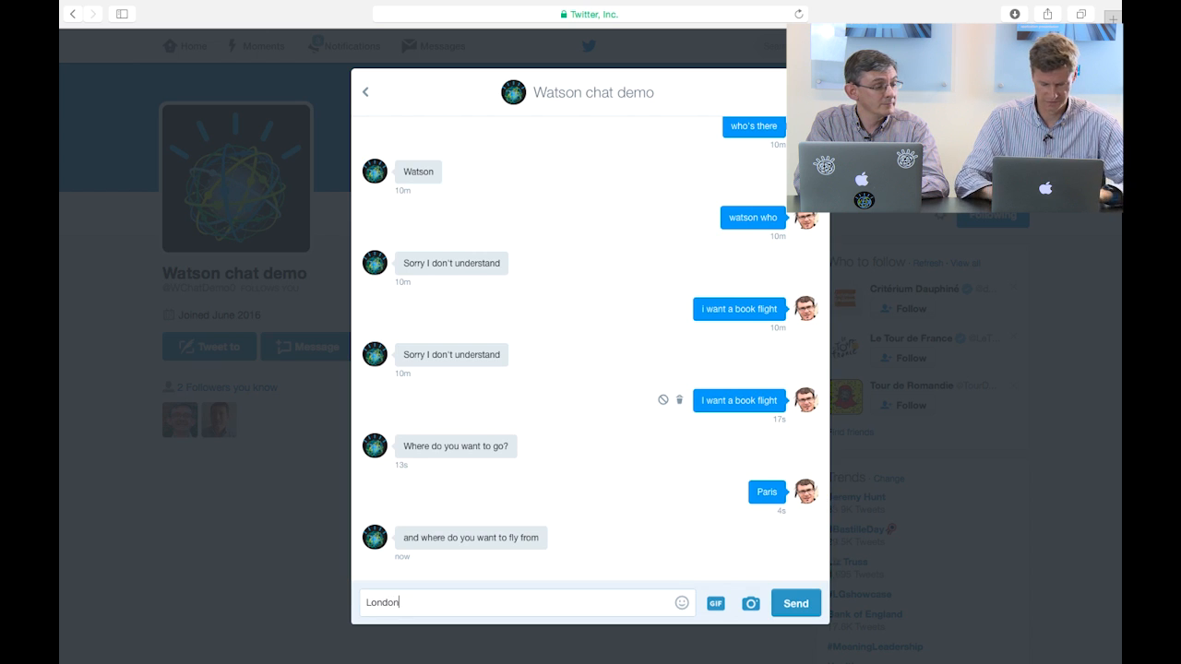
{"action": "key", "text": "Return"}
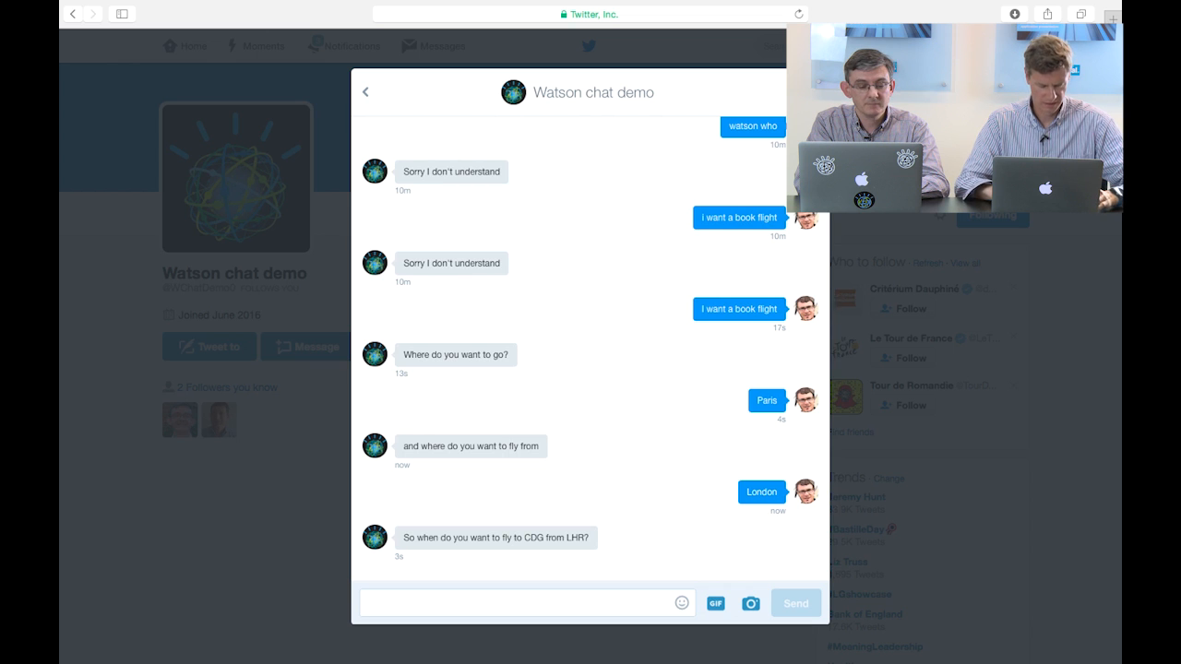
{"action": "type", "text": "1st "}
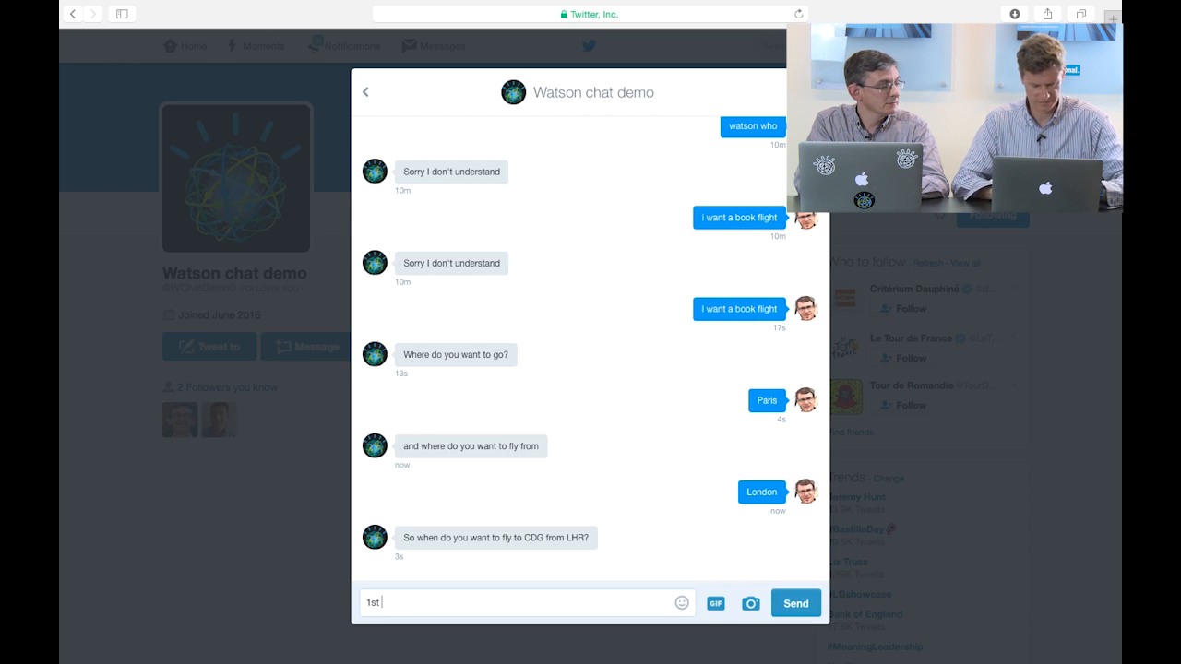
{"action": "type", "text": "September"}
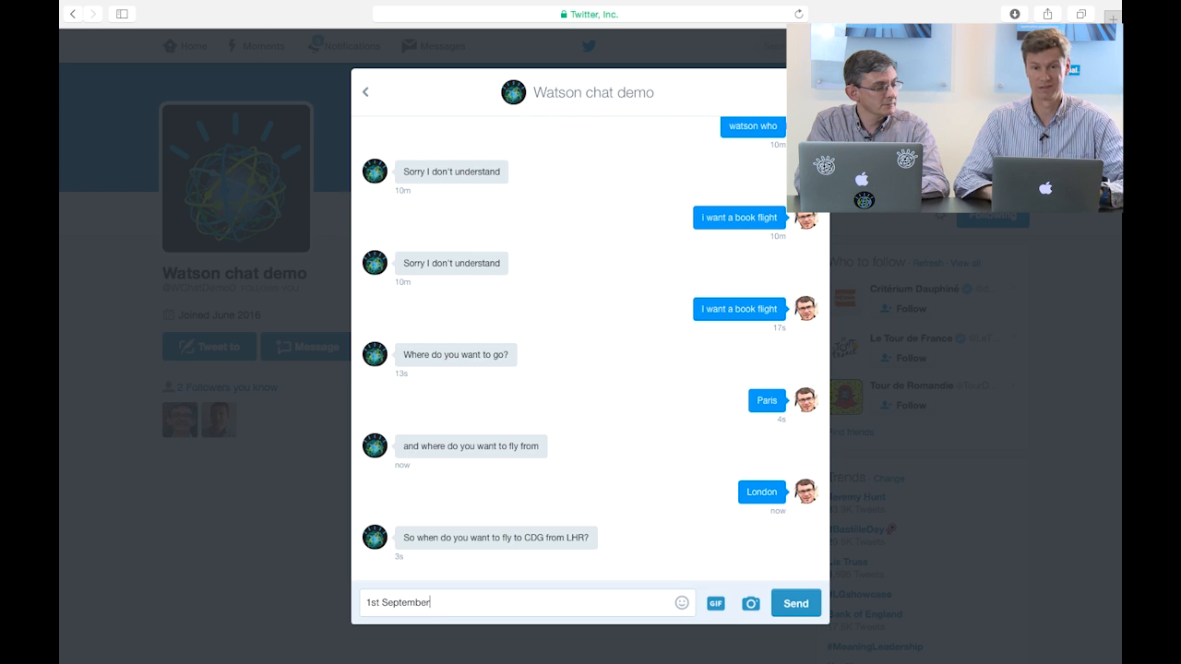
{"action": "key", "text": "Return"}
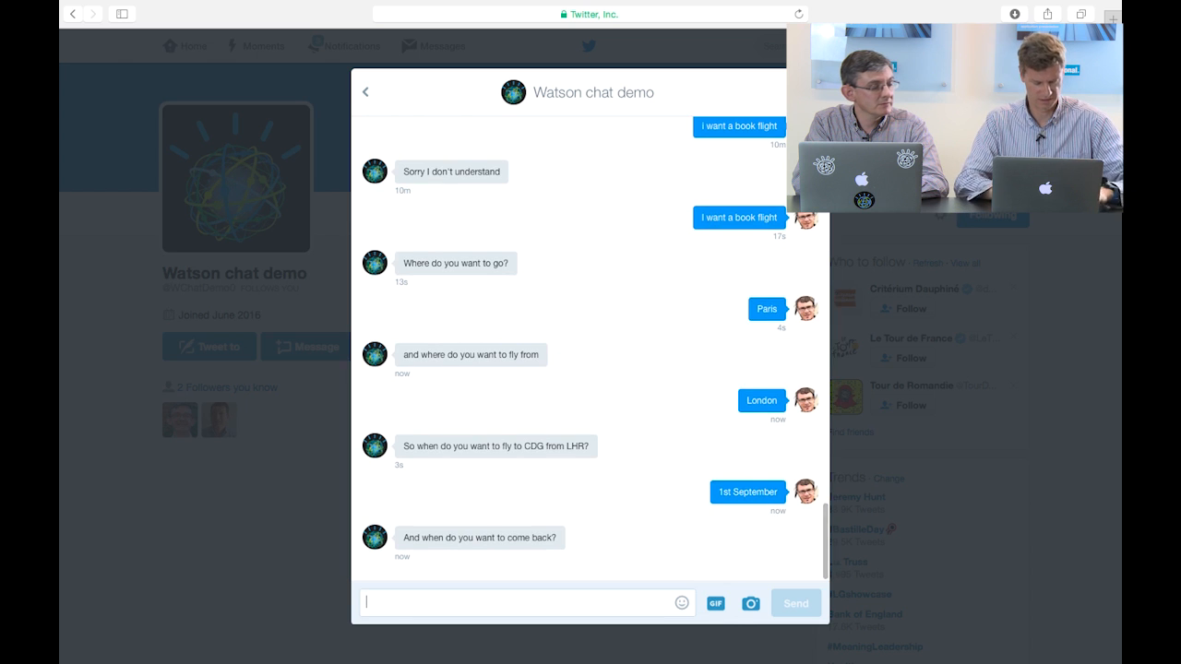
Reply to the chatbot's return date question with "4th September"
{"action": "type", "text": "4th S"}
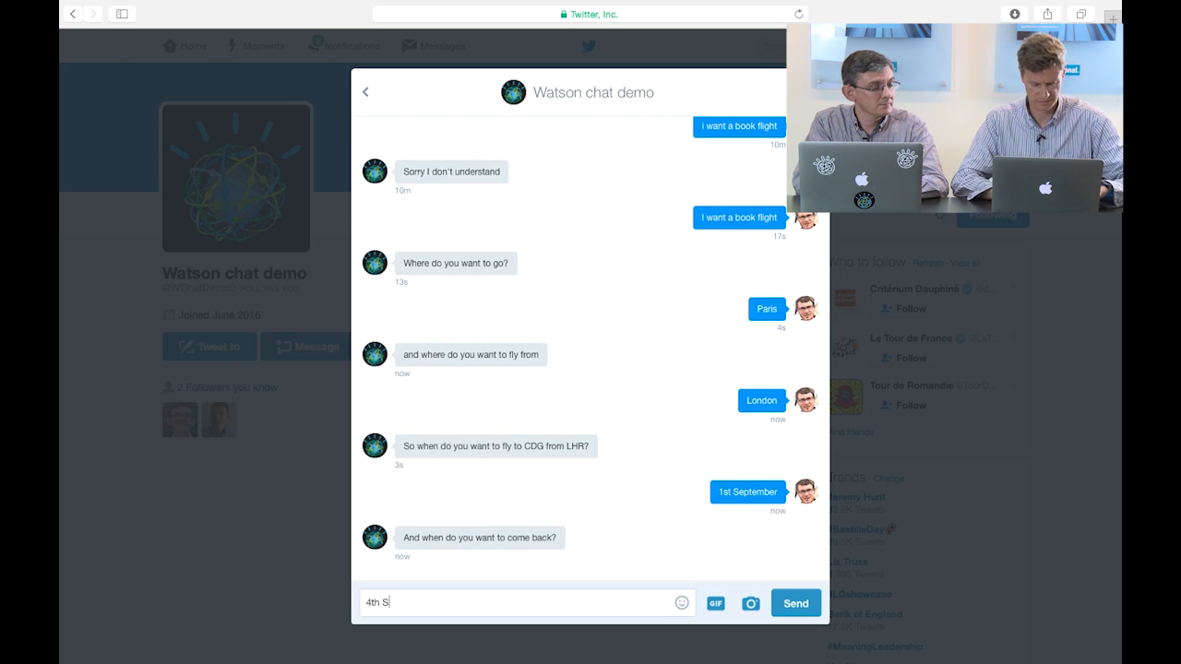
{"action": "type", "text": "petember"}
{"action": "key", "text": "BackSpace"}
{"action": "key", "text": "BackSpace"}
{"action": "key", "text": "BackSpace"}
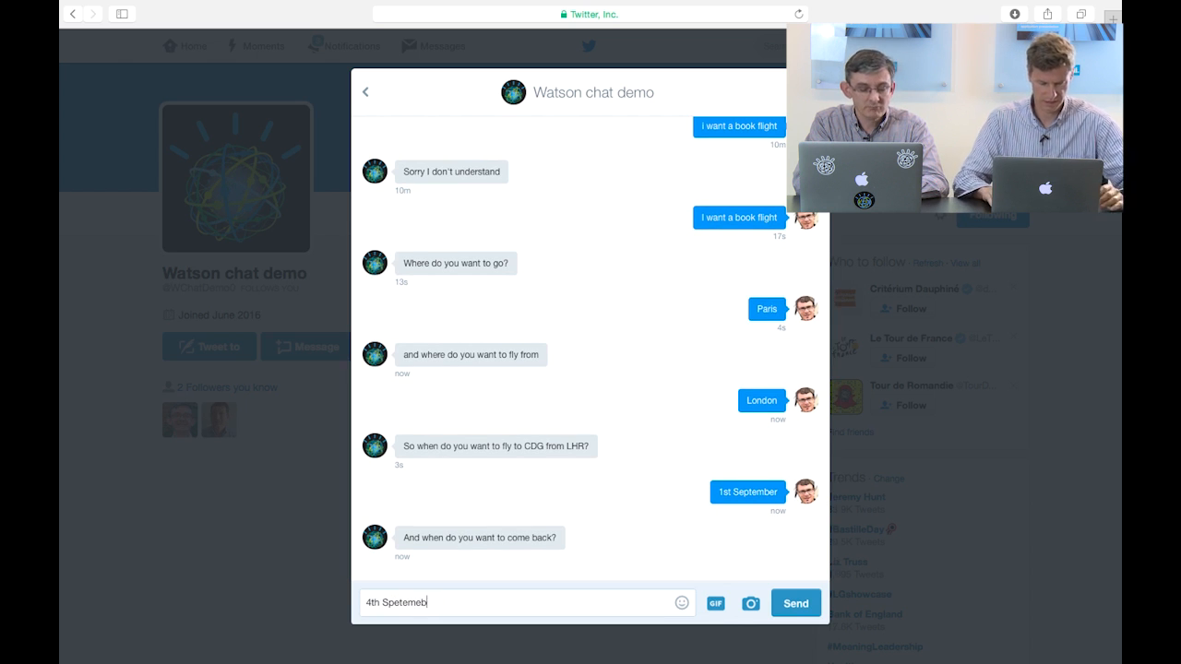
{"action": "type", "text": "ber"}
{"action": "key", "text": "BackSpace"}
{"action": "key", "text": "BackSpace"}
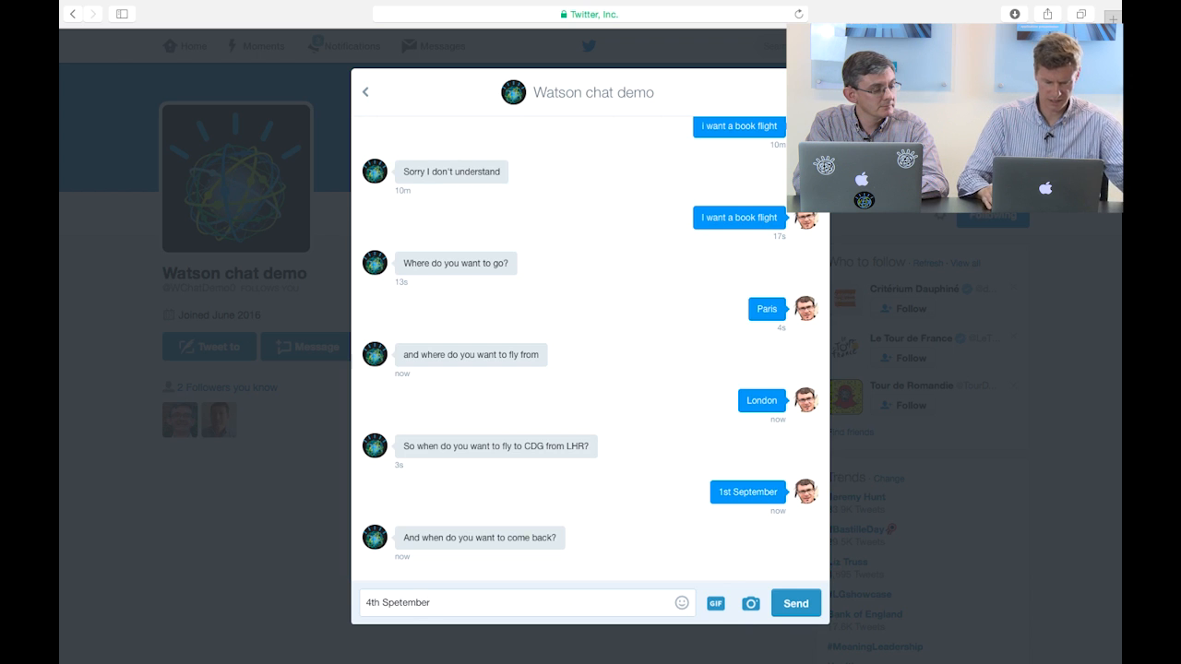
{"action": "key", "text": "BackSpace"}
{"action": "key", "text": "BackSpace"}
{"action": "key", "text": "BackSpace"}
{"action": "key", "text": "BackSpace"}
{"action": "key", "text": "BackSpace"}
{"action": "key", "text": "BackSpace"}
{"action": "type", "text": "eptember"}
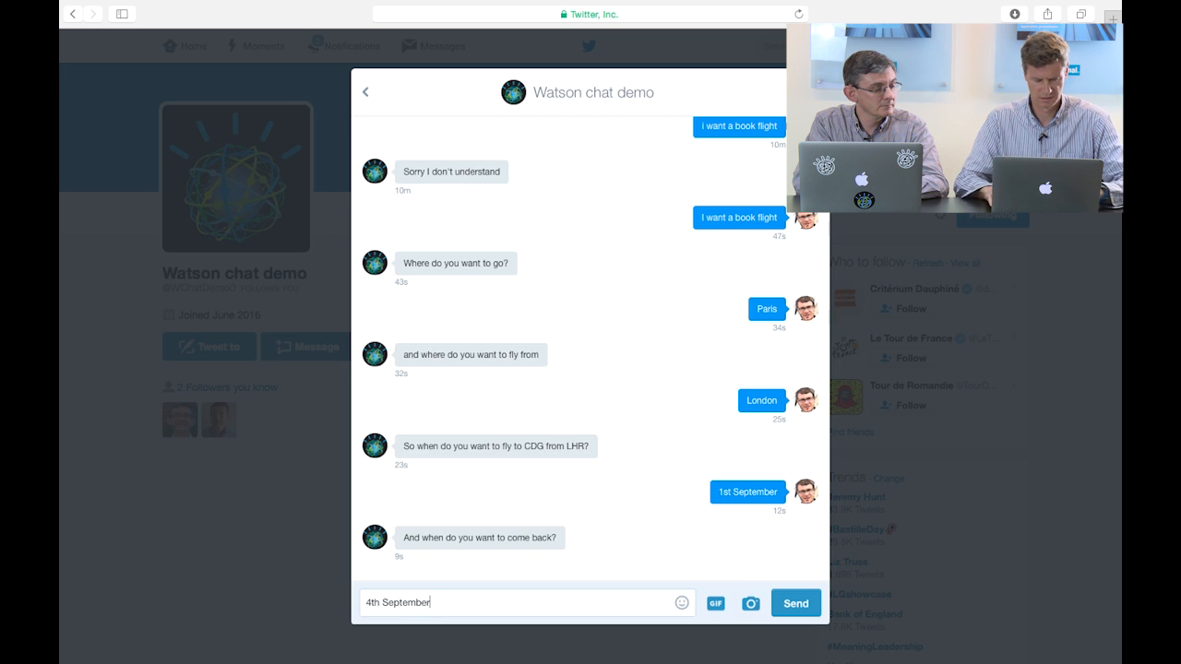
{"action": "key", "text": "Return"}
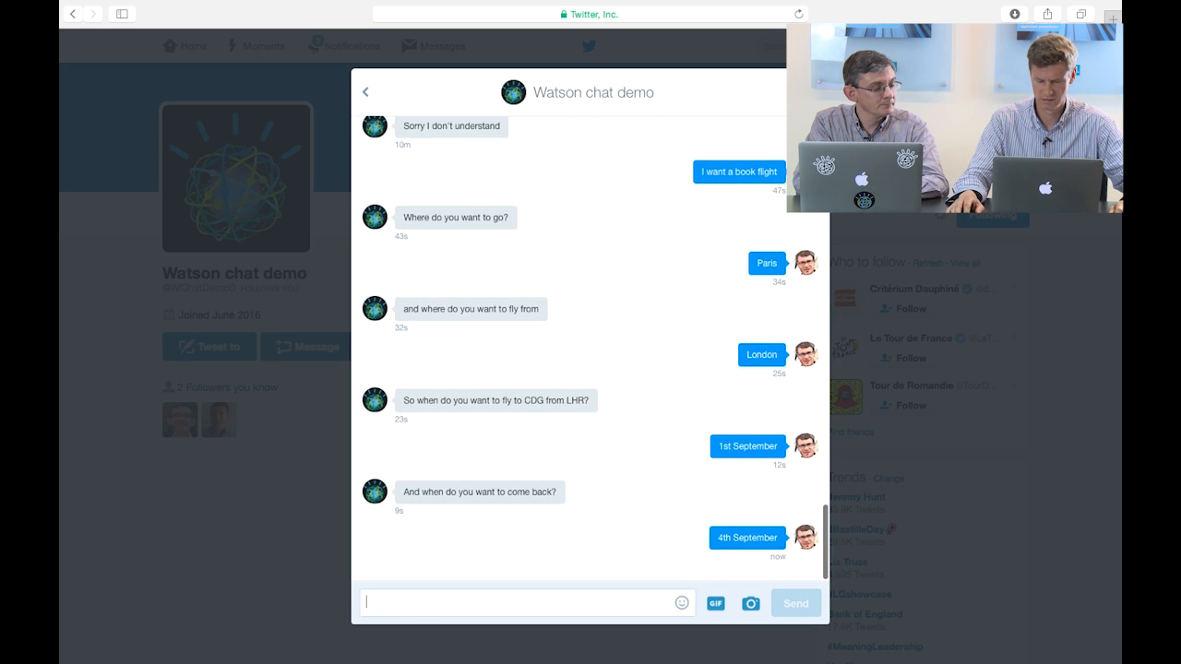